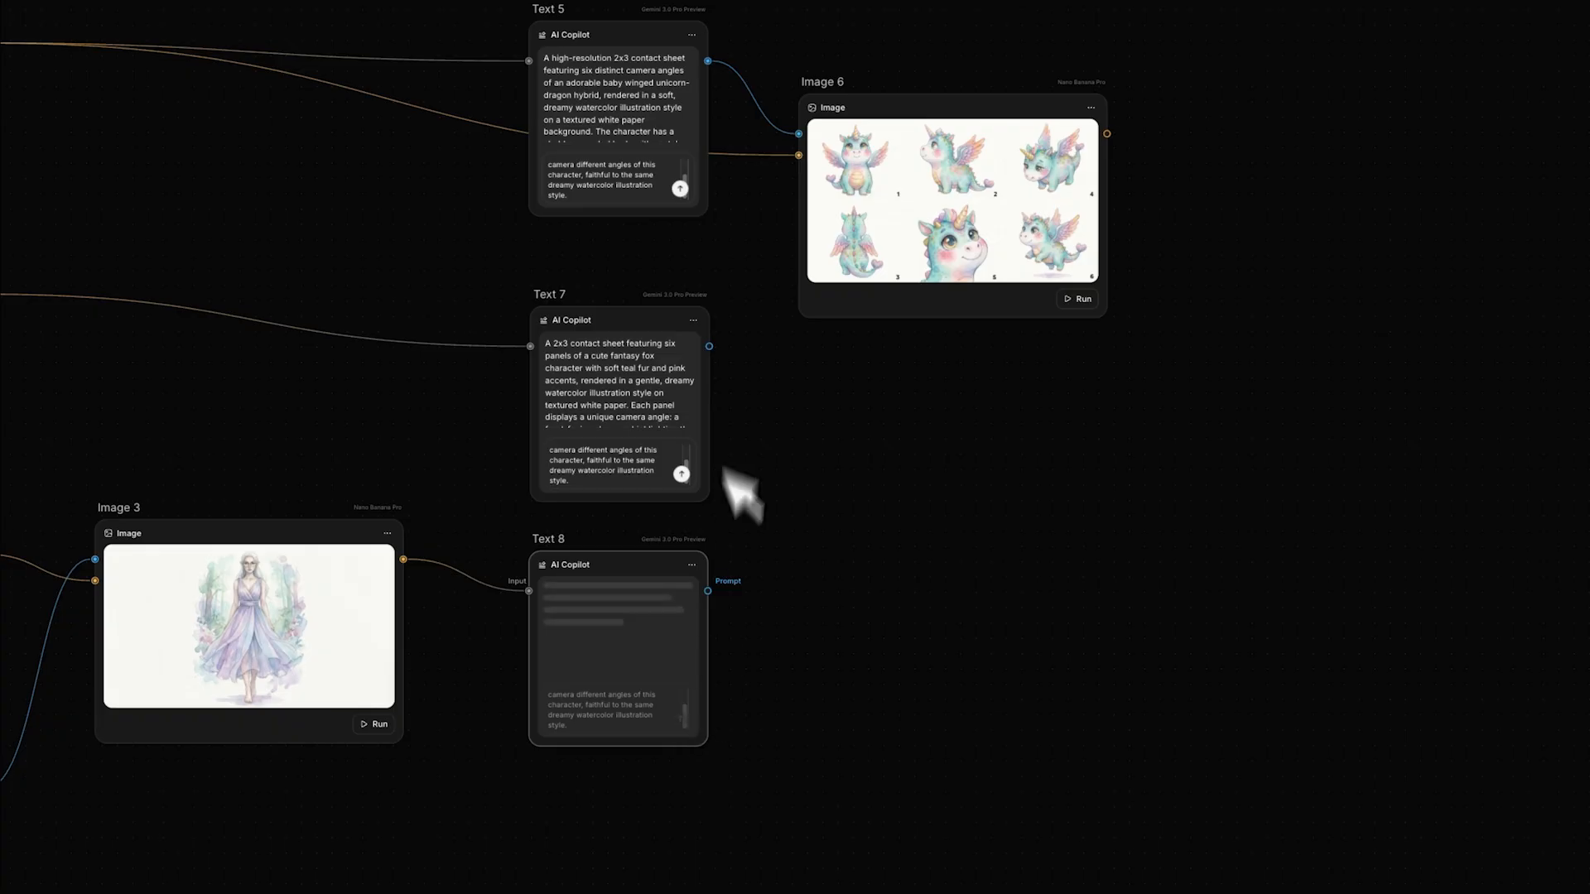
# - Create an image node with the fox image as reference and Text 7 as its prompt, place it beside Text 7, and run it
pyautogui.moveTo(2, 294); pyautogui.dragTo(842, 447)
pyautogui.click(972, 430)
pyautogui.moveTo(988, 192); pyautogui.dragTo(925, 376)
pyautogui.moveTo(709, 346); pyautogui.dragTo(790, 392)
pyautogui.click(1068, 559)
# - Create an image node from Text 8's prompt with Image 3 as reference, place it below the fox sheet node, and run it
pyautogui.moveTo(708, 591); pyautogui.dragTo(771, 625)
pyautogui.click(886, 435)
pyautogui.moveTo(894, 197); pyautogui.dragTo(930, 661)
pyautogui.moveTo(403, 559); pyautogui.dragTo(814, 702)
pyautogui.click(1095, 838)
pyautogui.moveTo(993, 651); pyautogui.dragTo(965, 652)
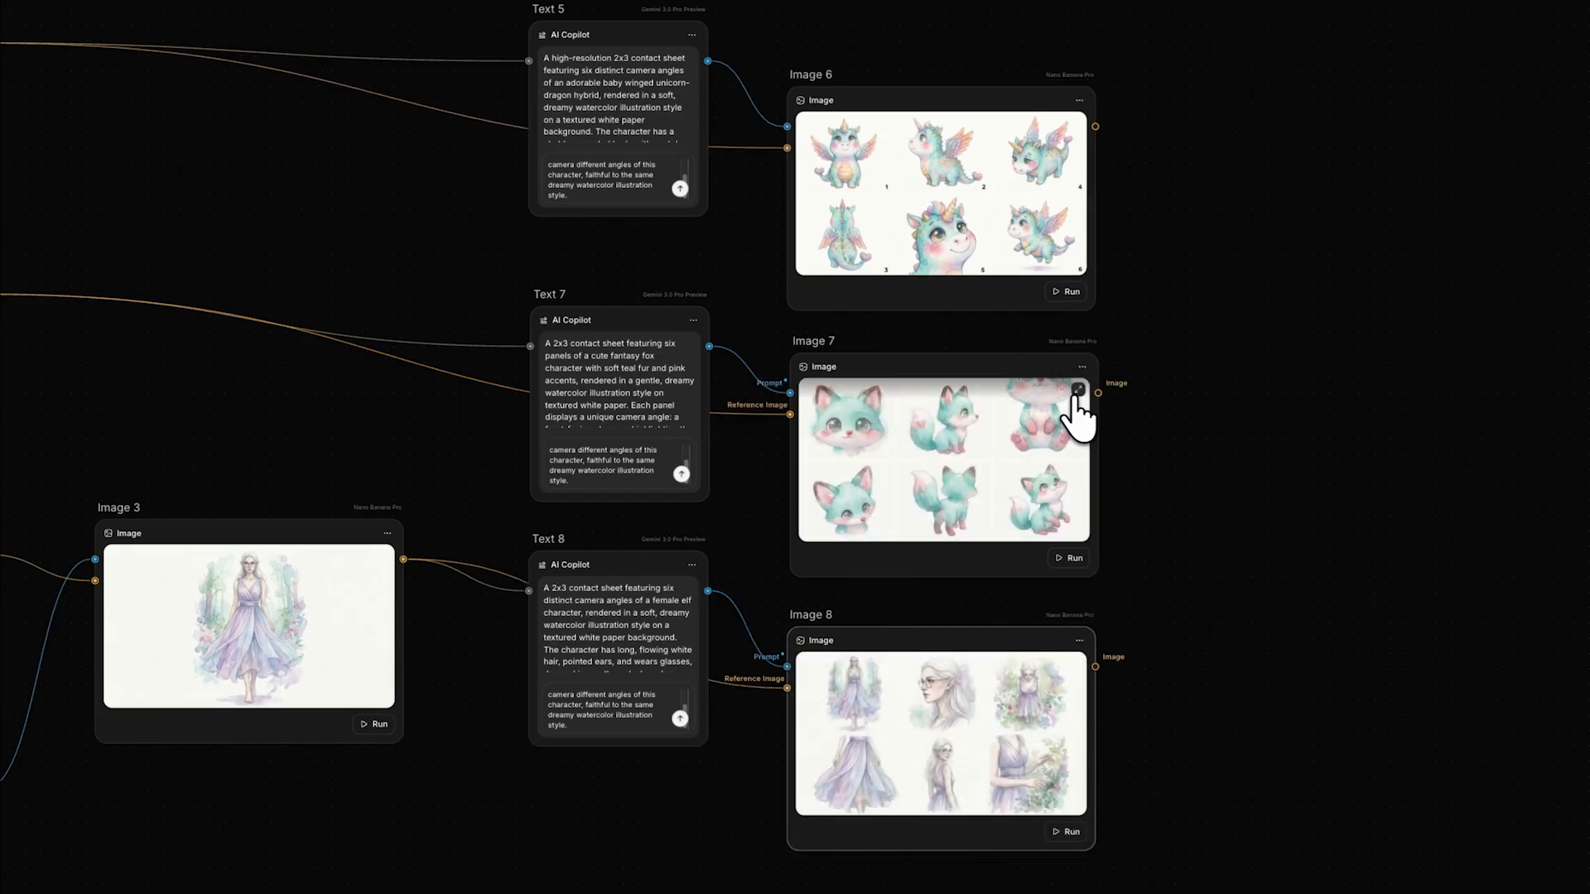
# - View the fox and elf contact sheets at full size to examine the character angles
pyautogui.click(1077, 390)
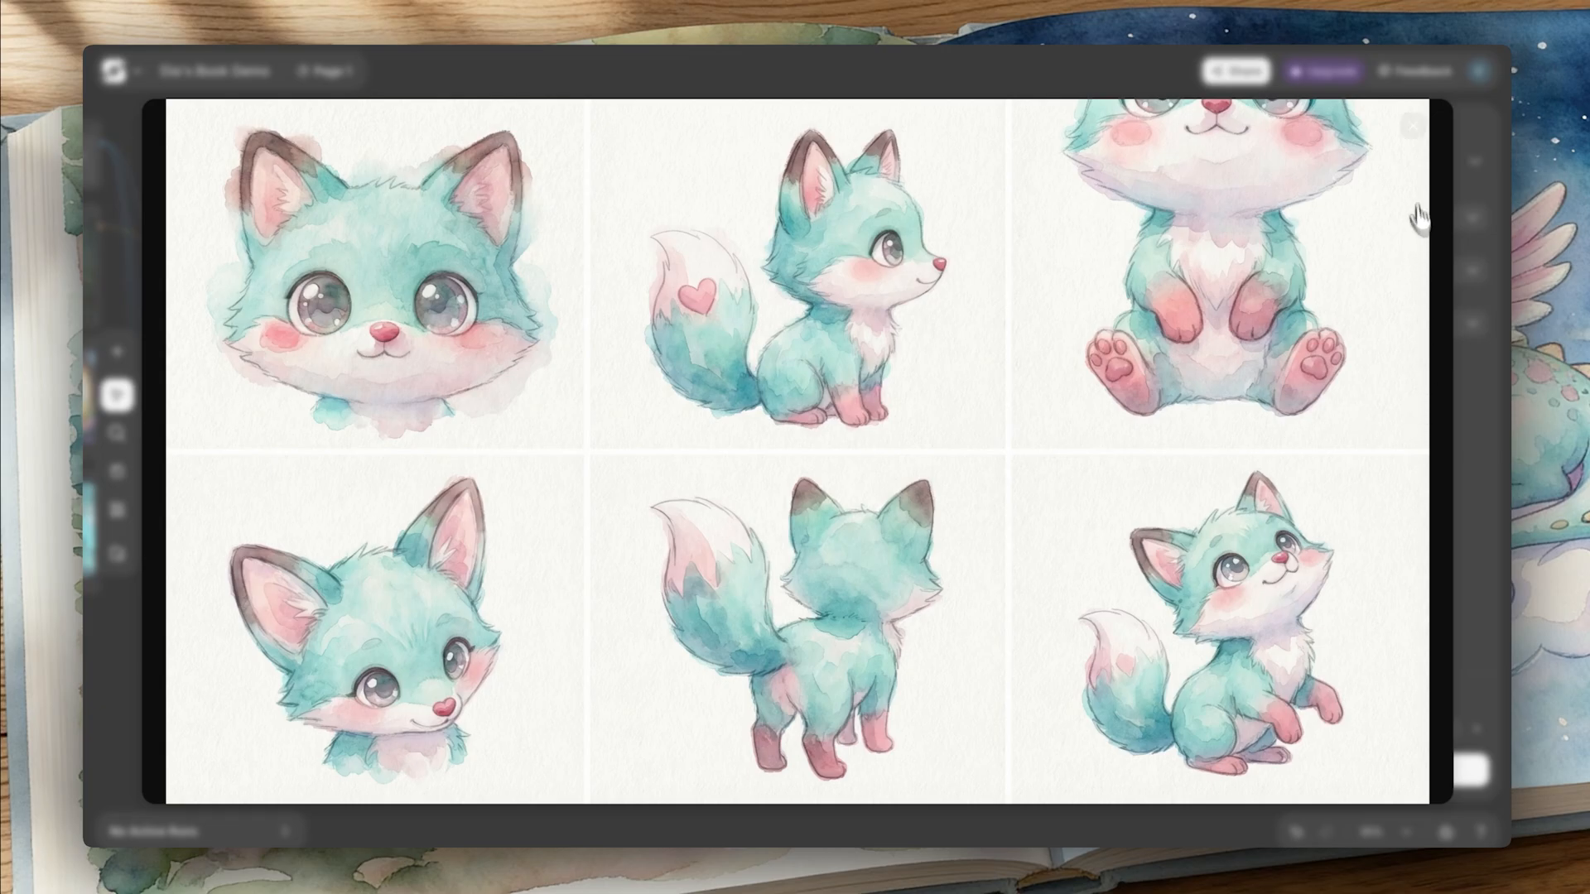
pyautogui.click(1471, 103)
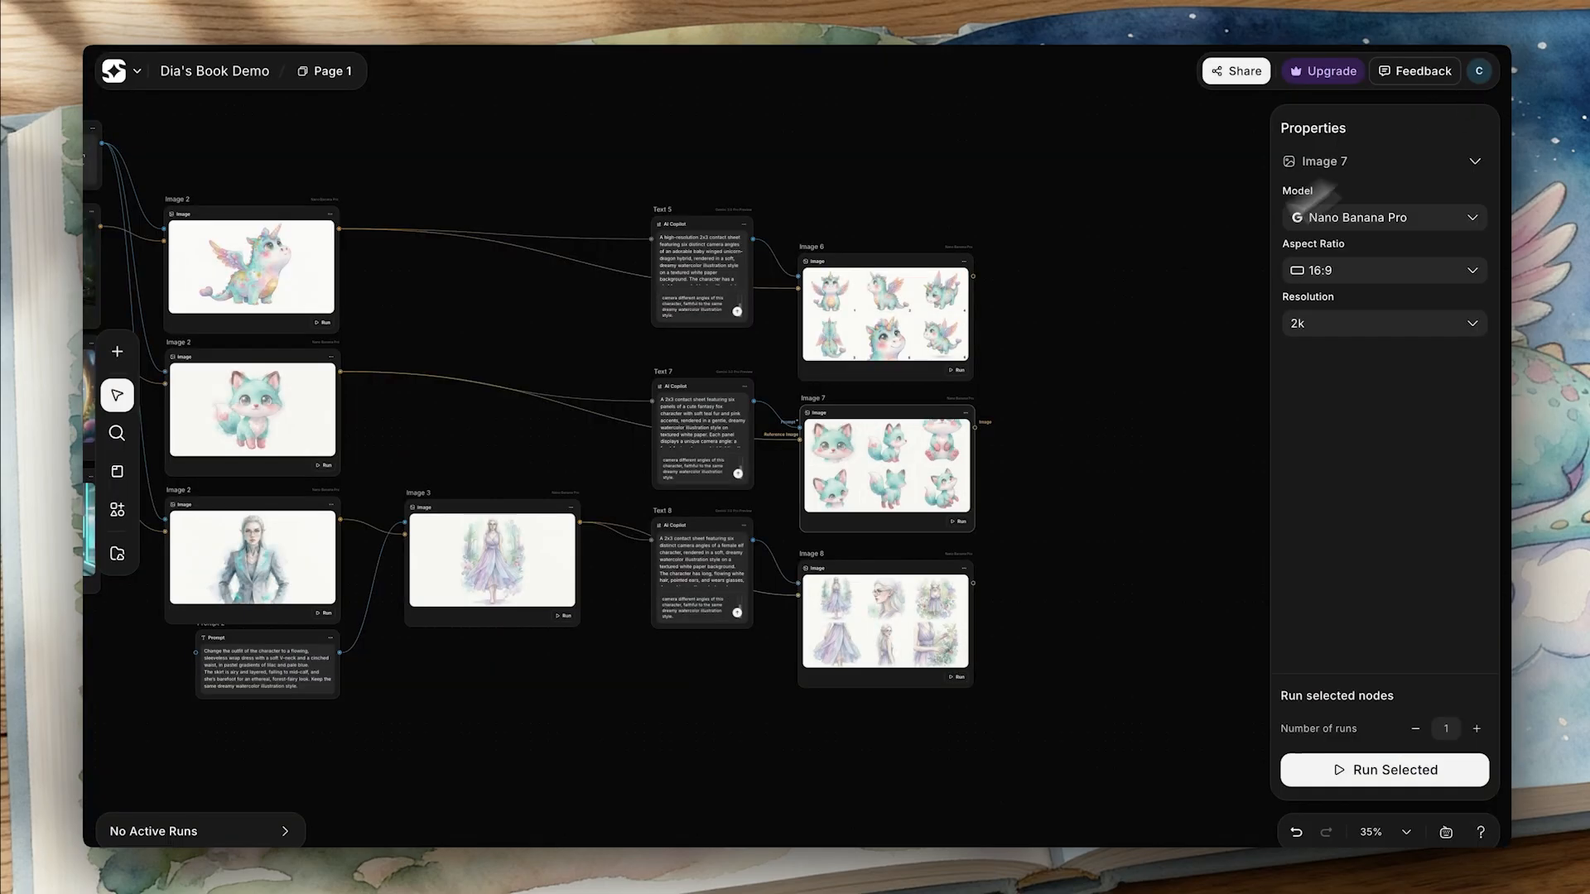
pyautogui.click(961, 582)
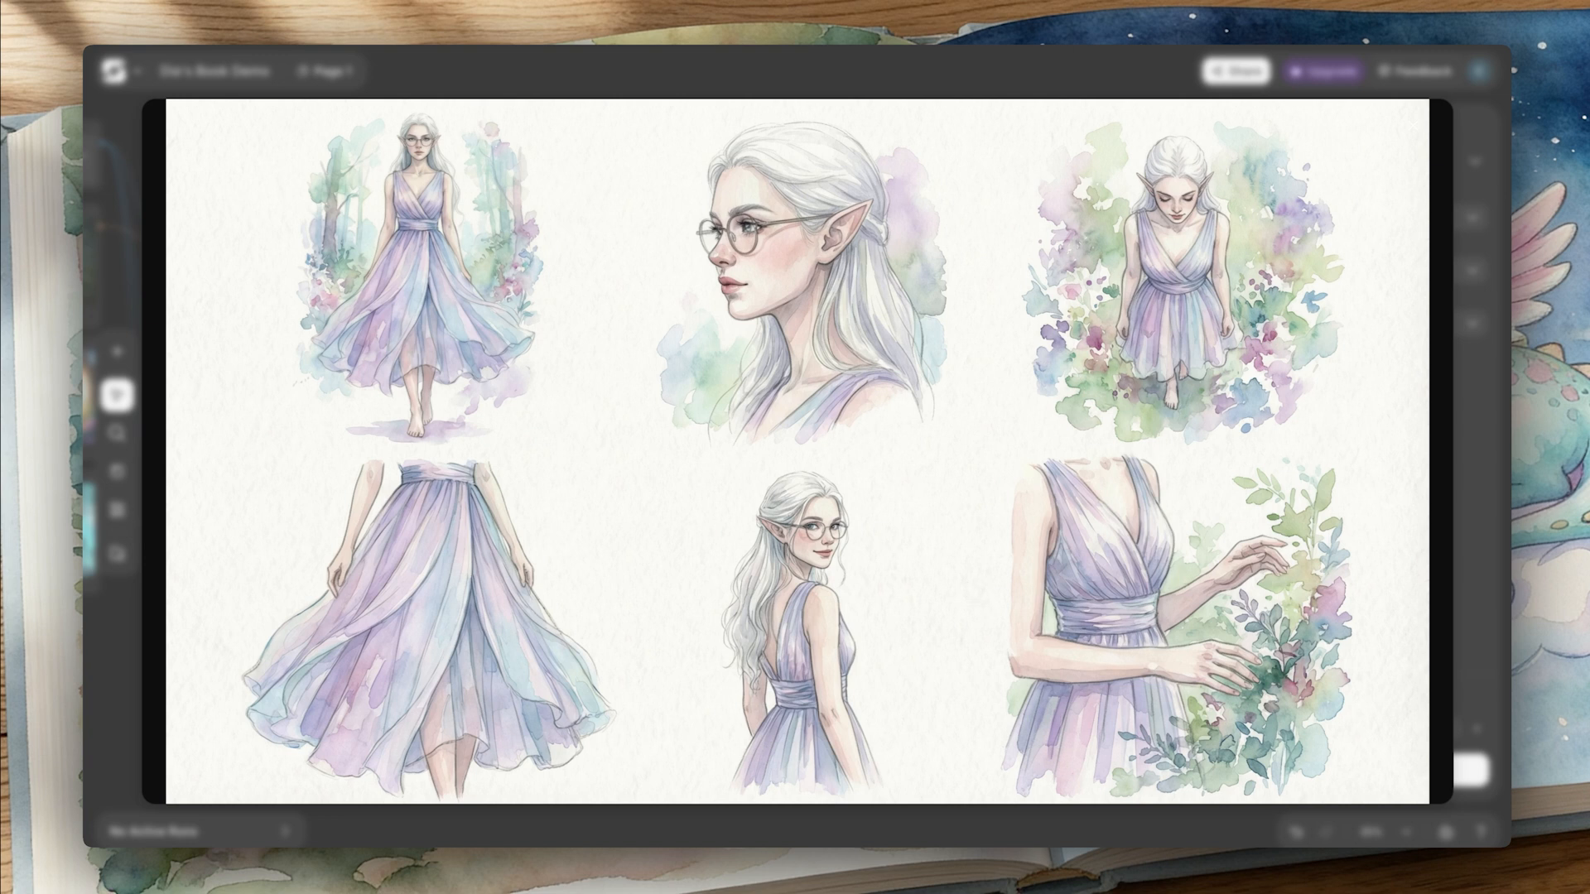
pyautogui.press('Escape')
# - Group all the character nodes on the canvas into a section and name it CHARACTERS
pyautogui.moveTo(336, 169); pyautogui.dragTo(1211, 717)
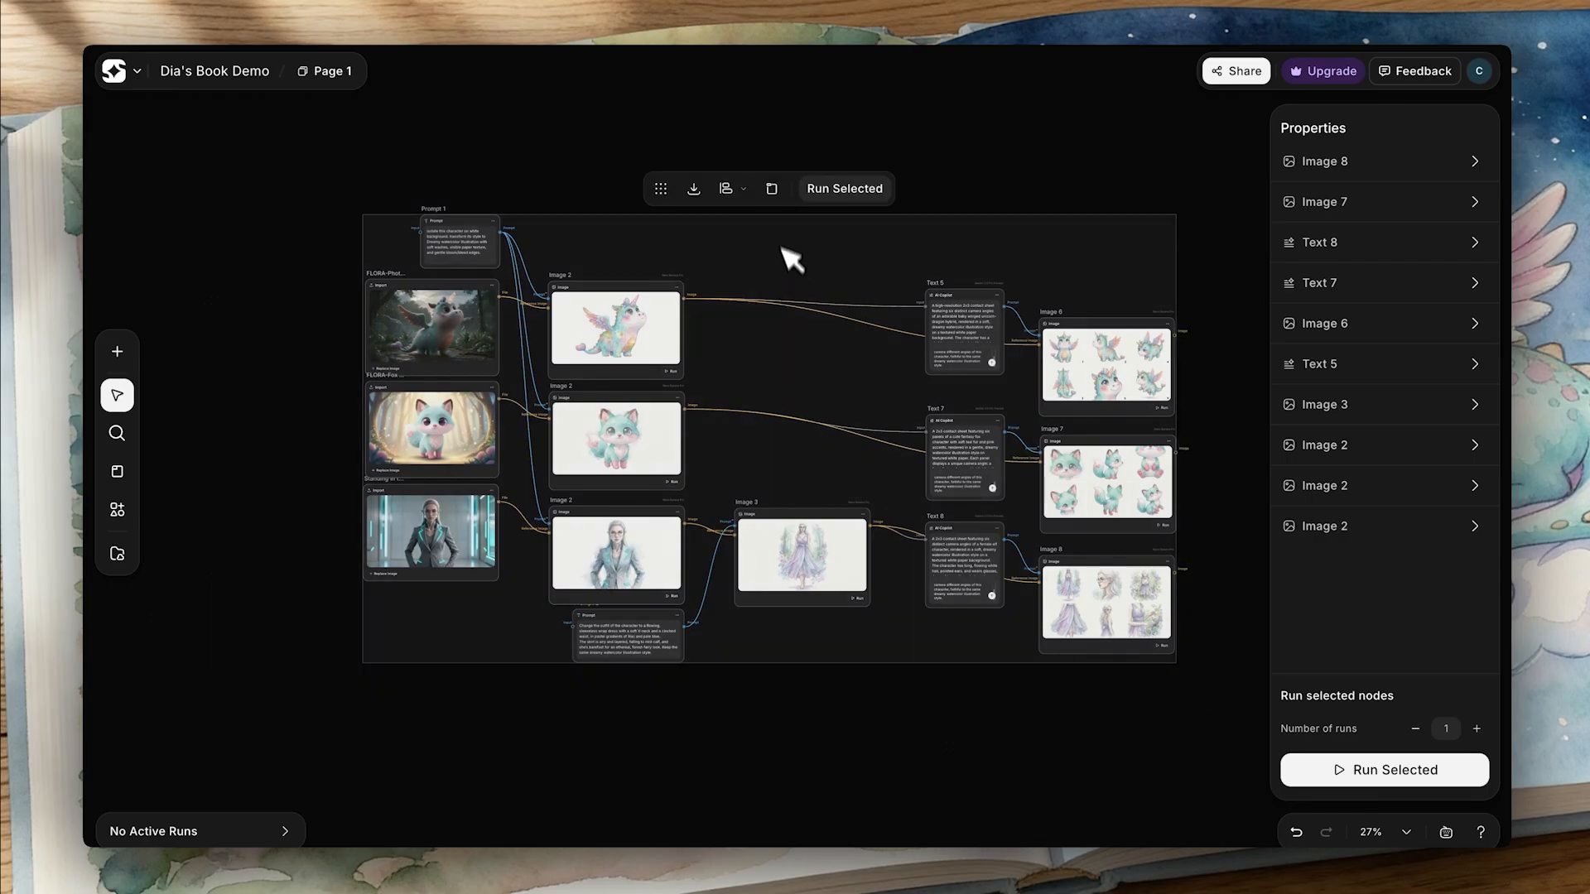
pyautogui.click(748, 190)
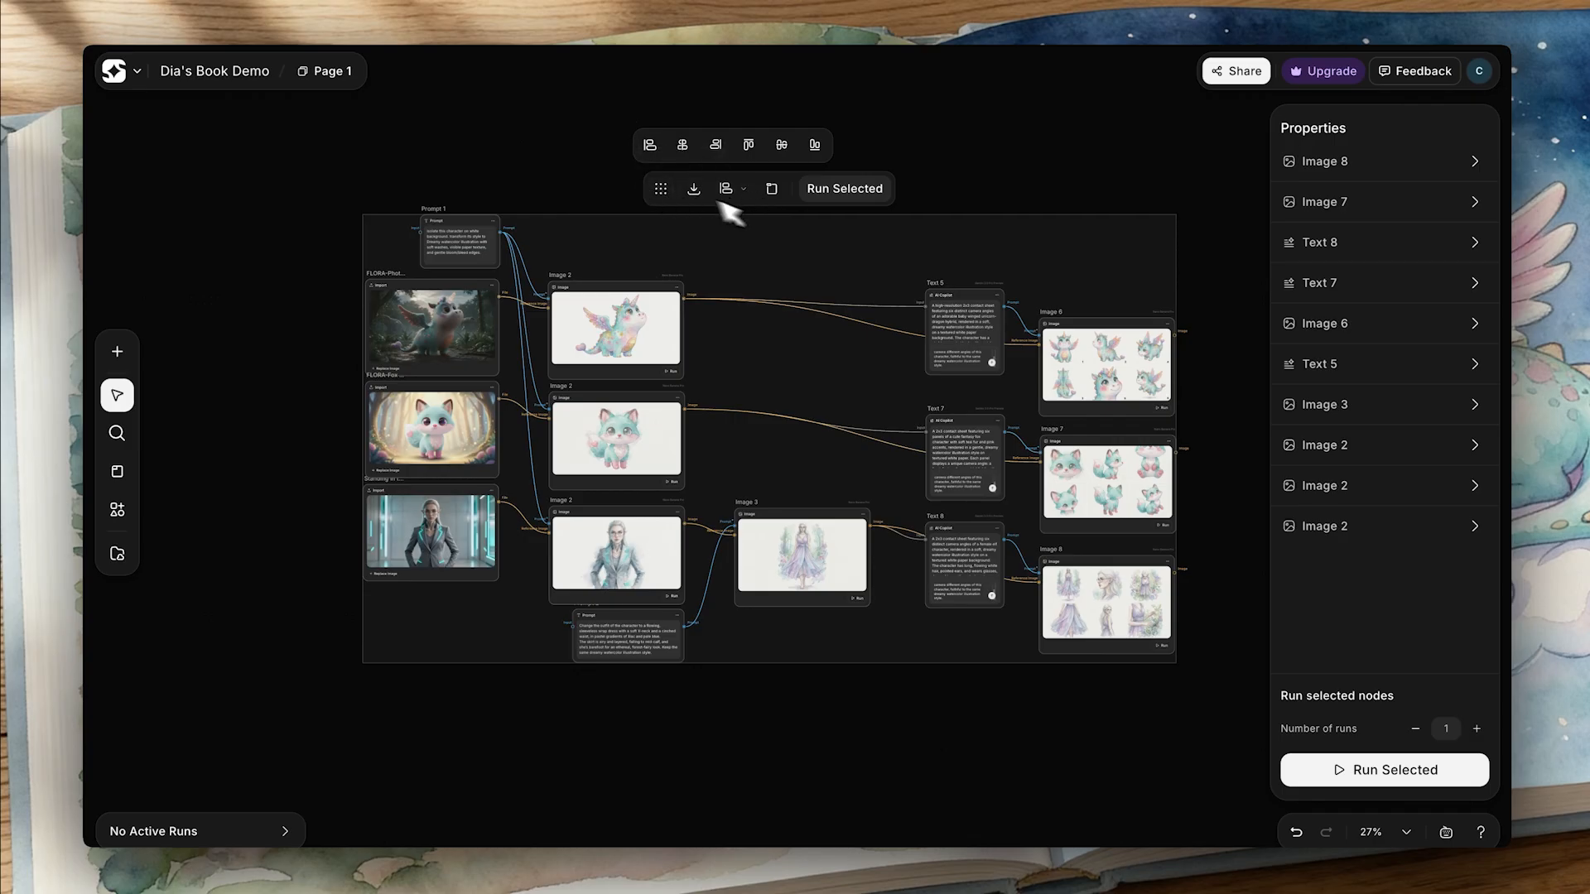
pyautogui.click(772, 190)
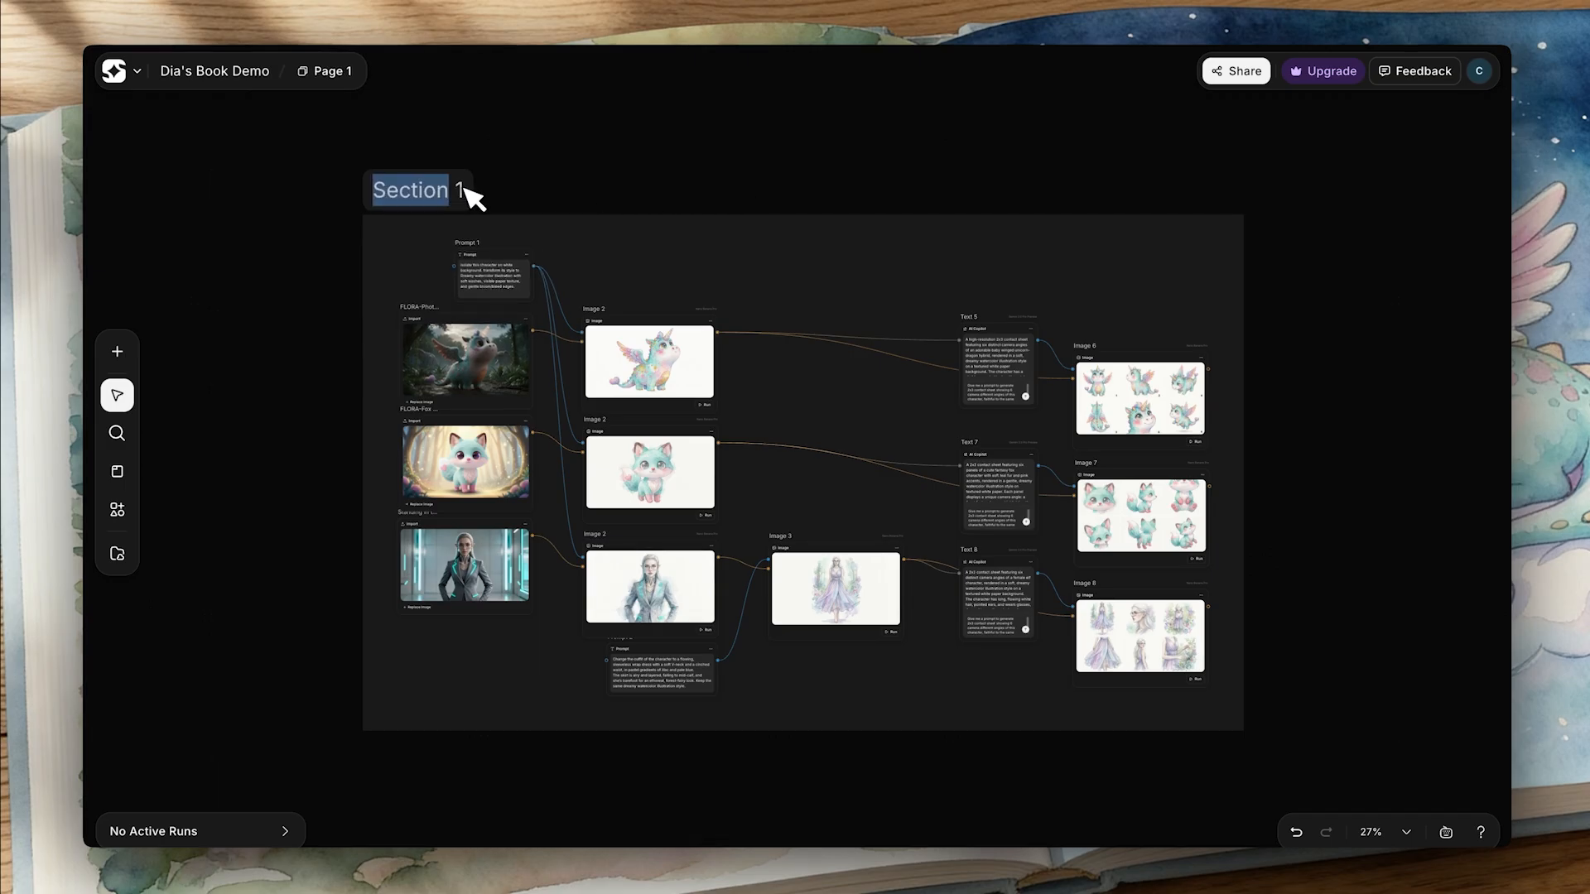
pyautogui.write('C')
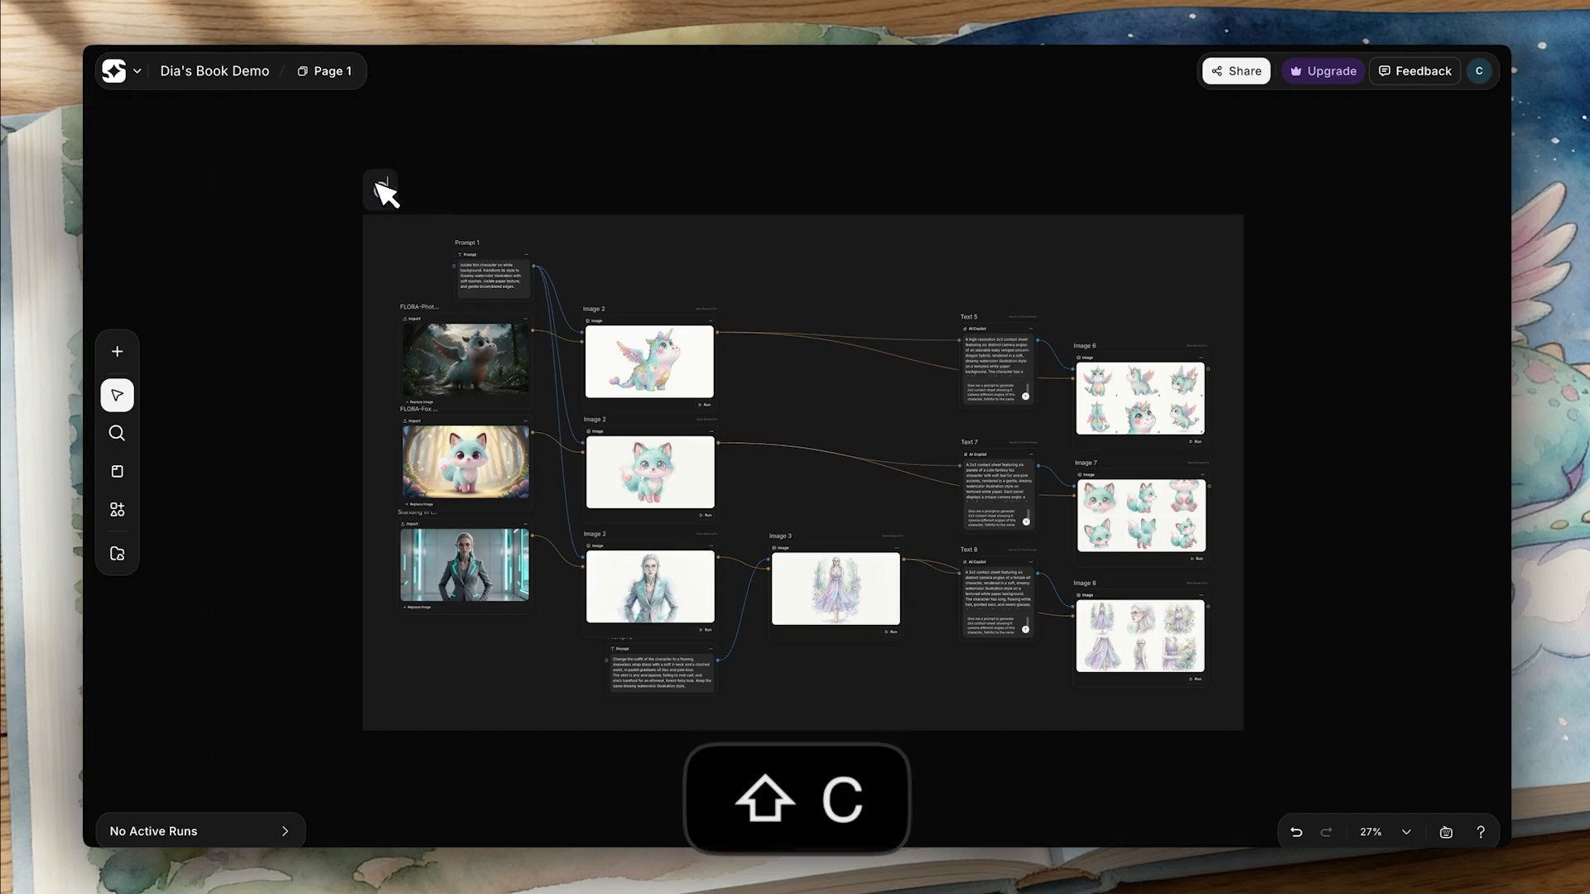
pyautogui.write('HARACTERS')
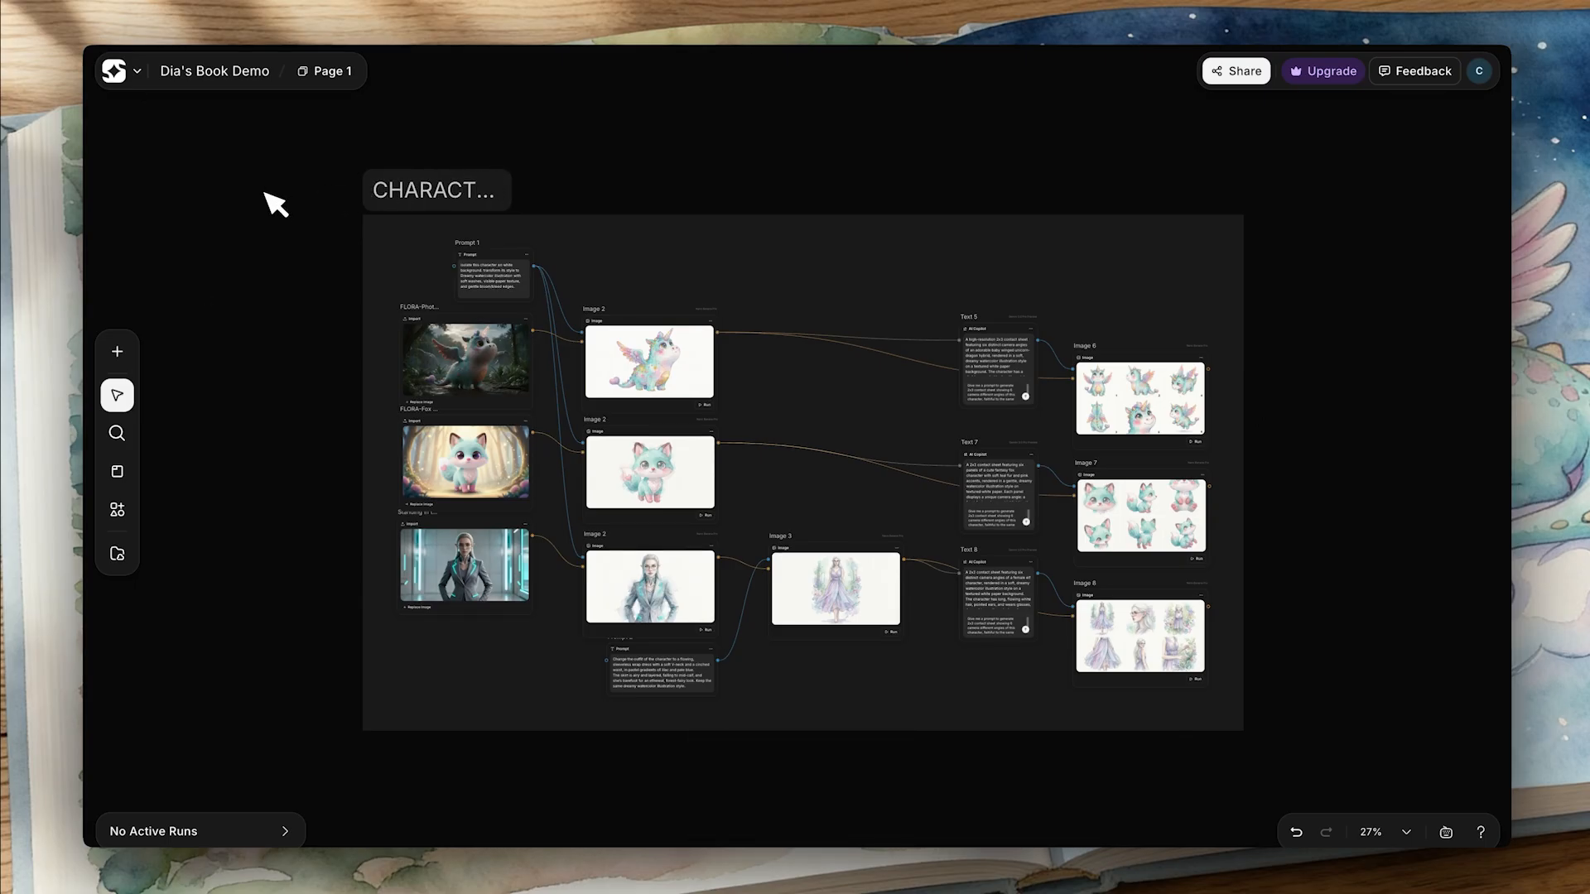
# - Add a yellow sticky note on the empty canvas above the CHARACTERS section and stretch it into a wide rectangle
pyautogui.scroll(-5, 461, 256)
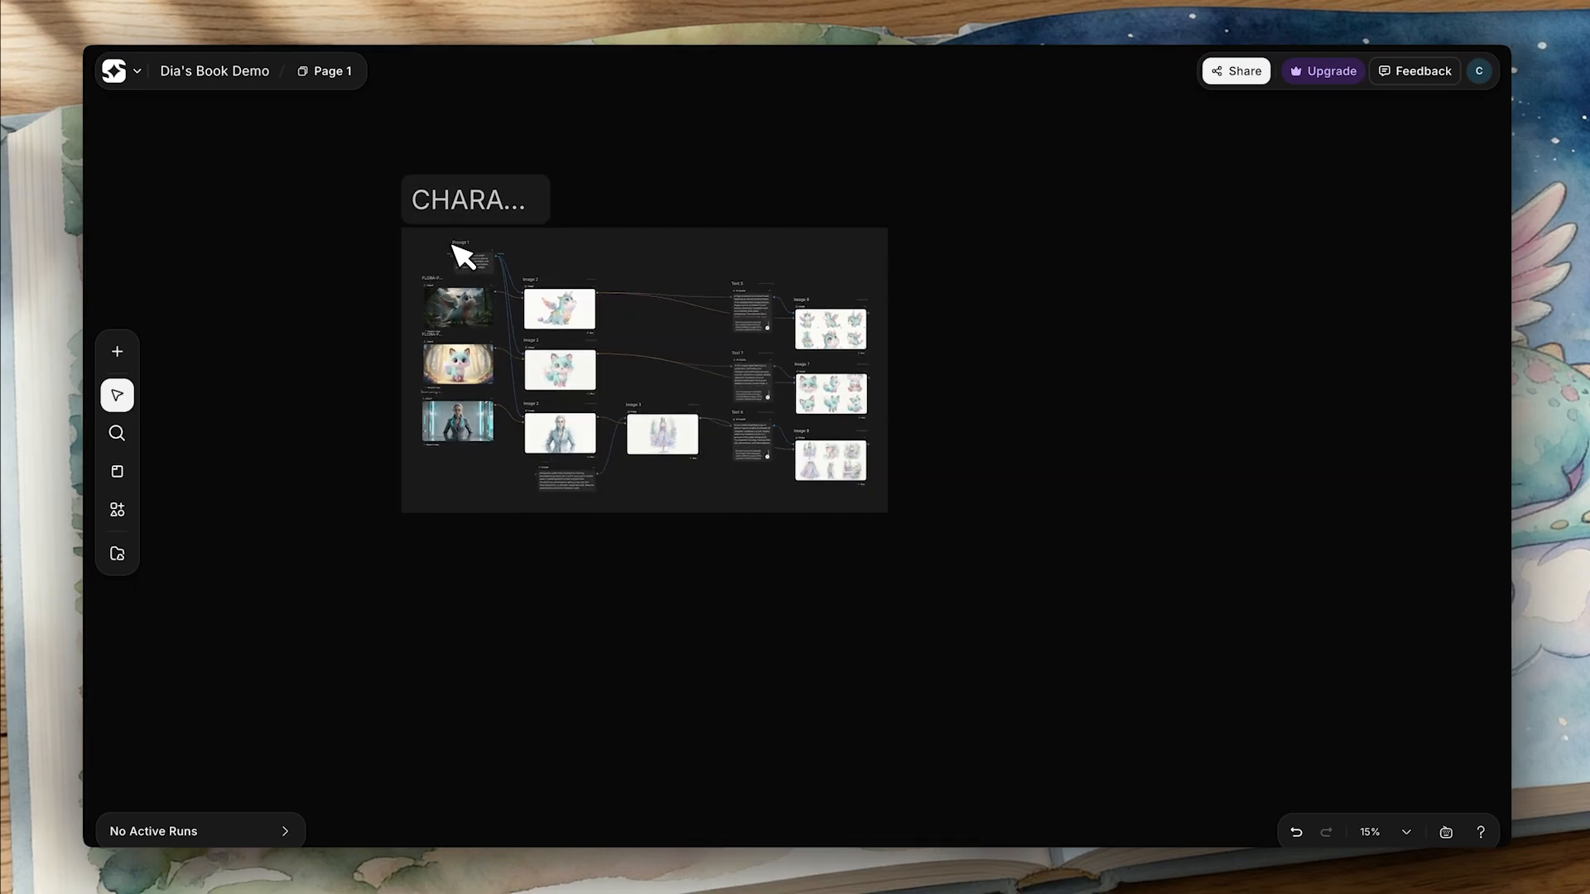
pyautogui.click(780, 248)
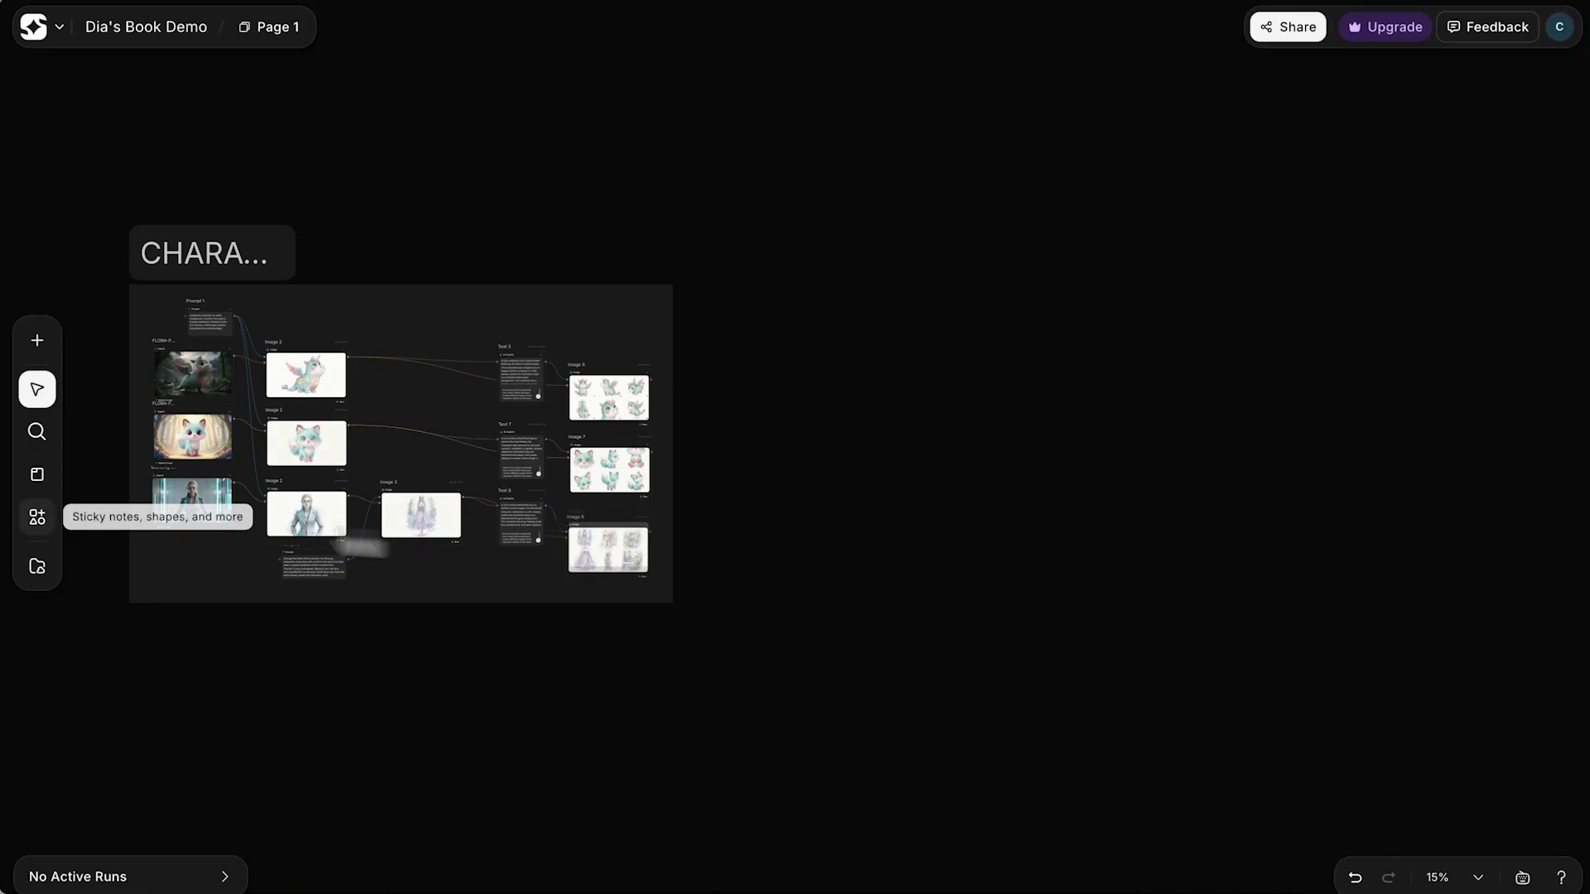
pyautogui.click(39, 520)
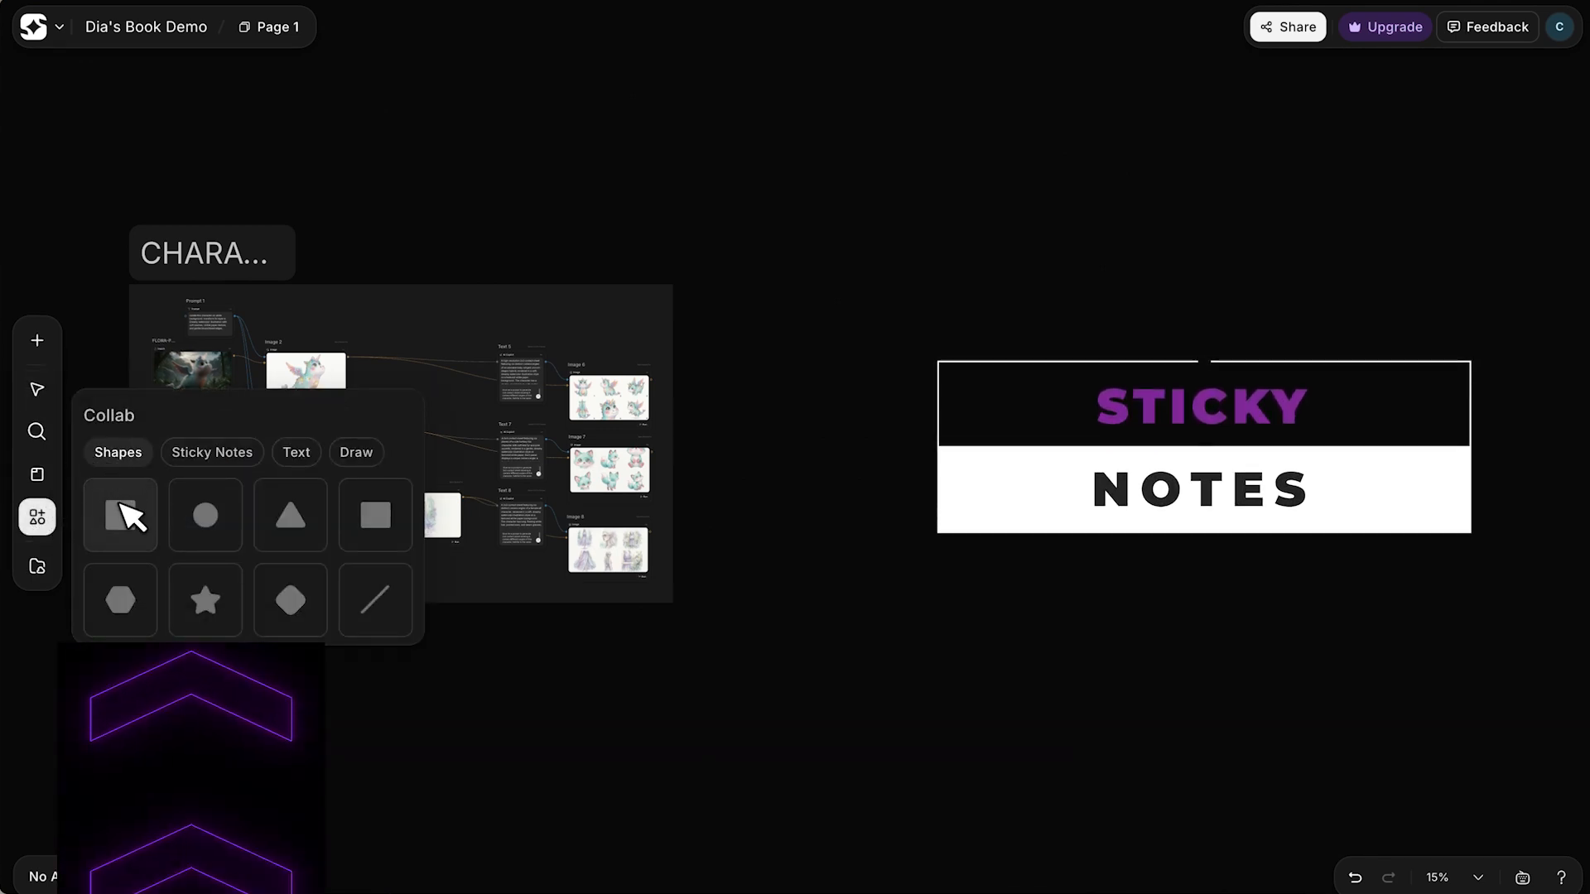
pyautogui.click(225, 453)
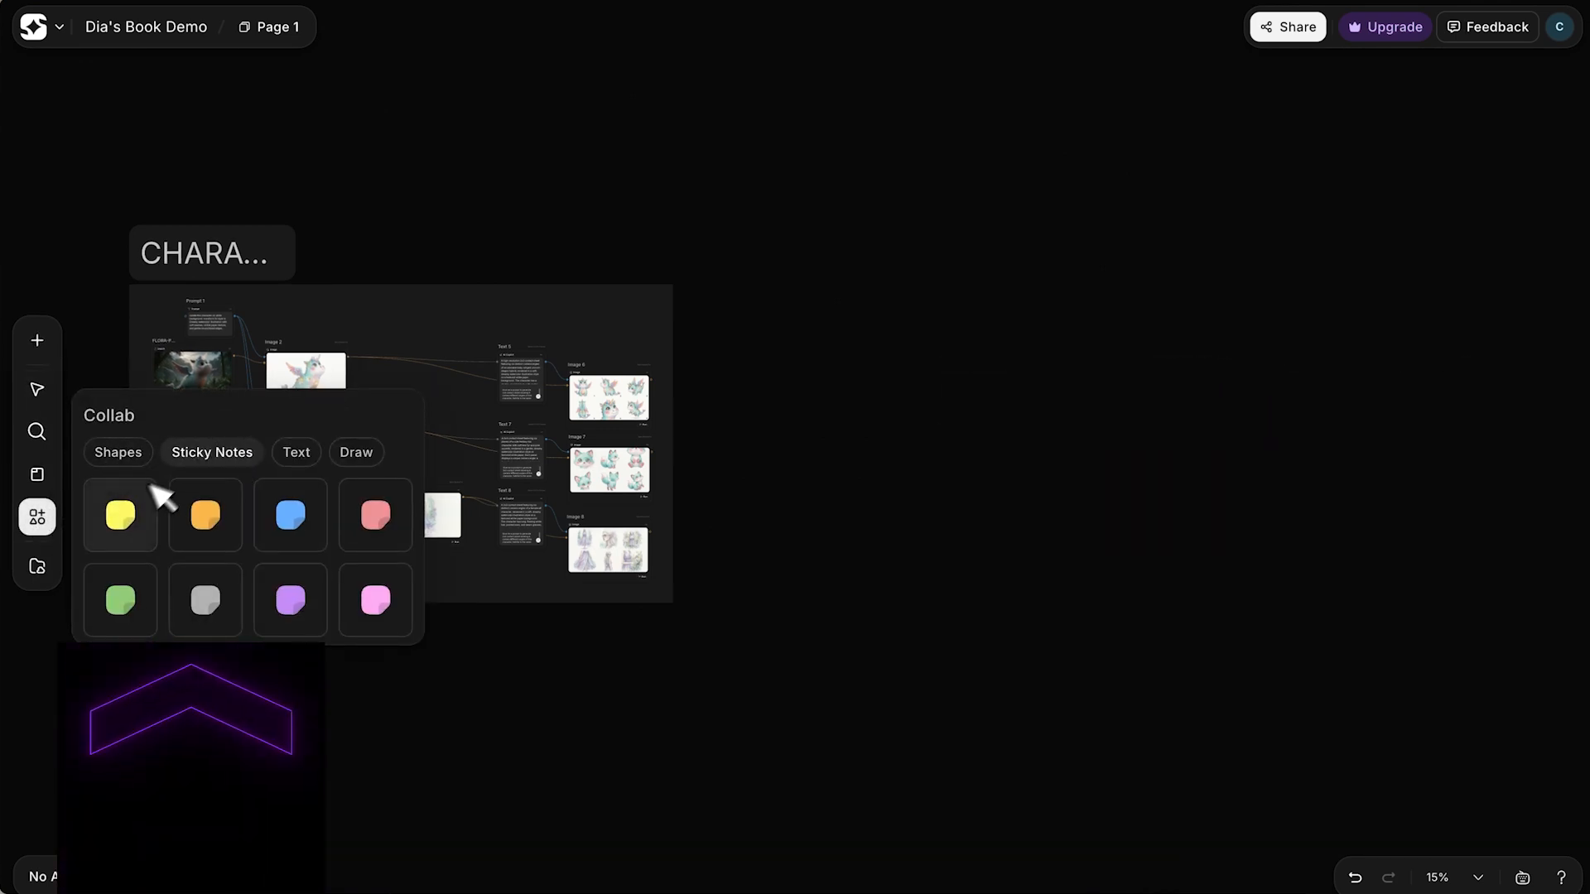
pyautogui.moveTo(124, 530); pyautogui.dragTo(654, 306)
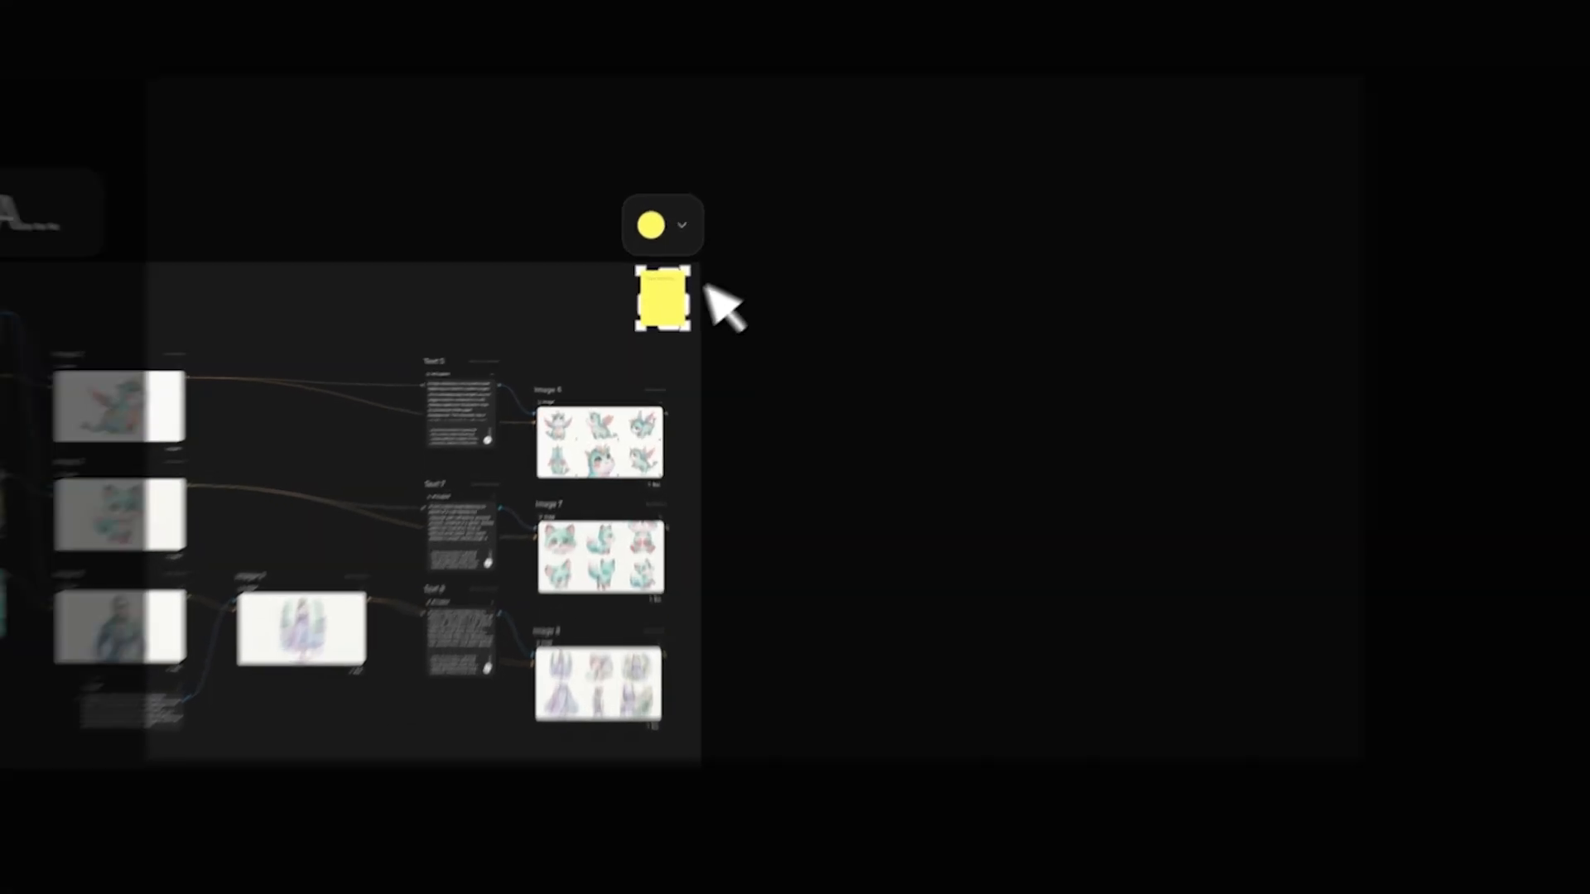
pyautogui.click(943, 95)
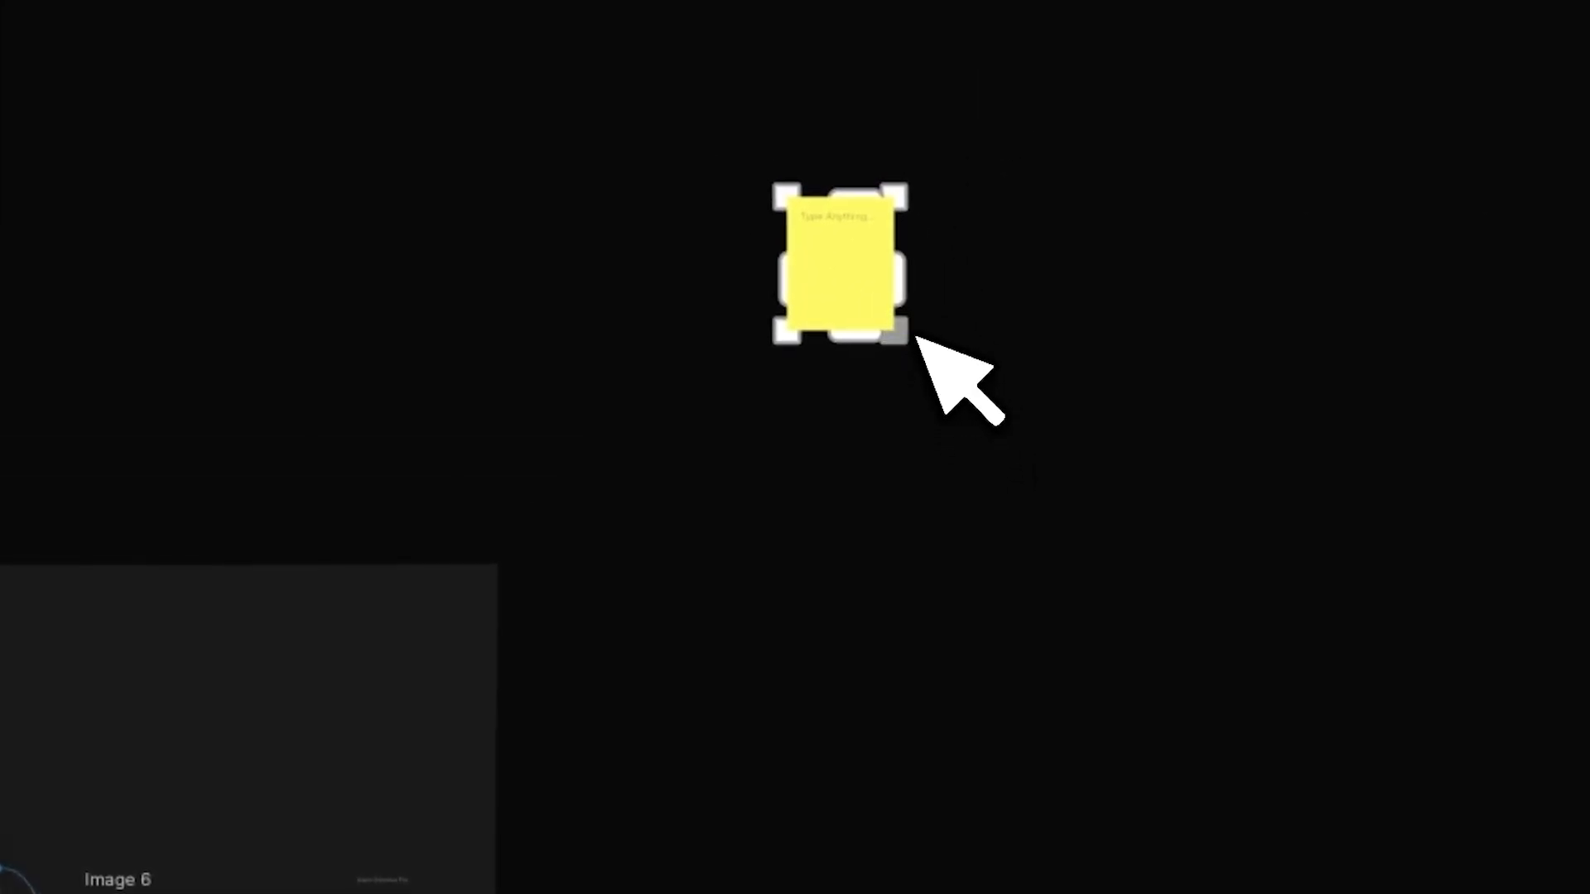
pyautogui.moveTo(933, 341); pyautogui.dragTo(1331, 425)
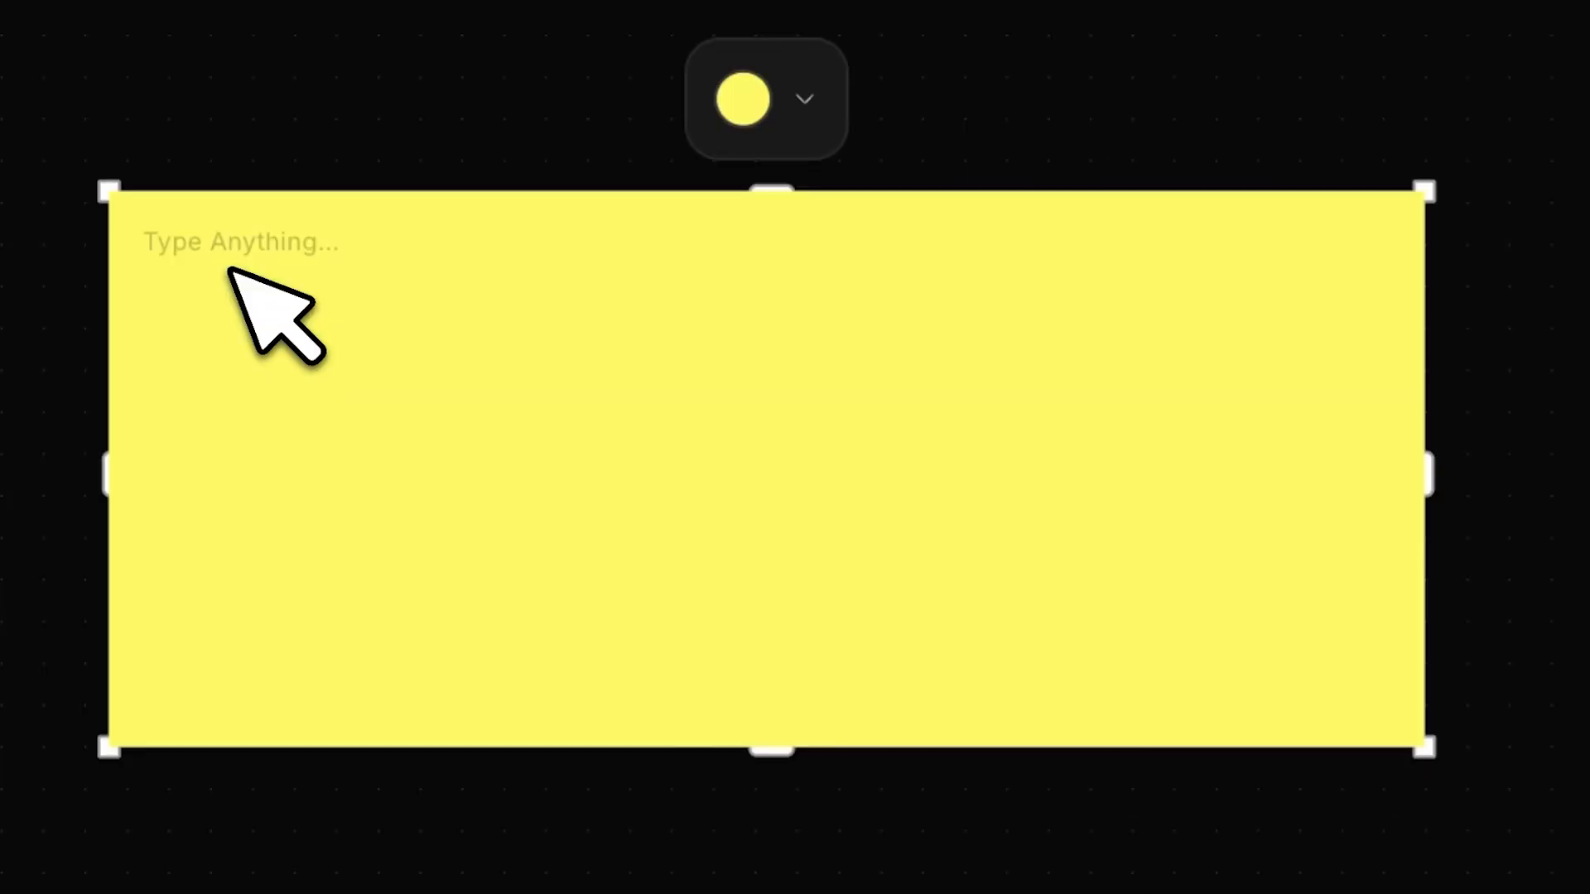
# - Fill the yellow note with the heading STYLE above "Dreamy watercolor storybook illustration with soft washes, visible paper texture, and gentle bloom/bleed edges"
pyautogui.write('- Dreamy watercolor storybook illustration with soft washes, visible paper texture, and gentle bloom/bleed edges')
pyautogui.moveTo(161, 237); pyautogui.dragTo(111, 233)
pyautogui.press('BackSpace')
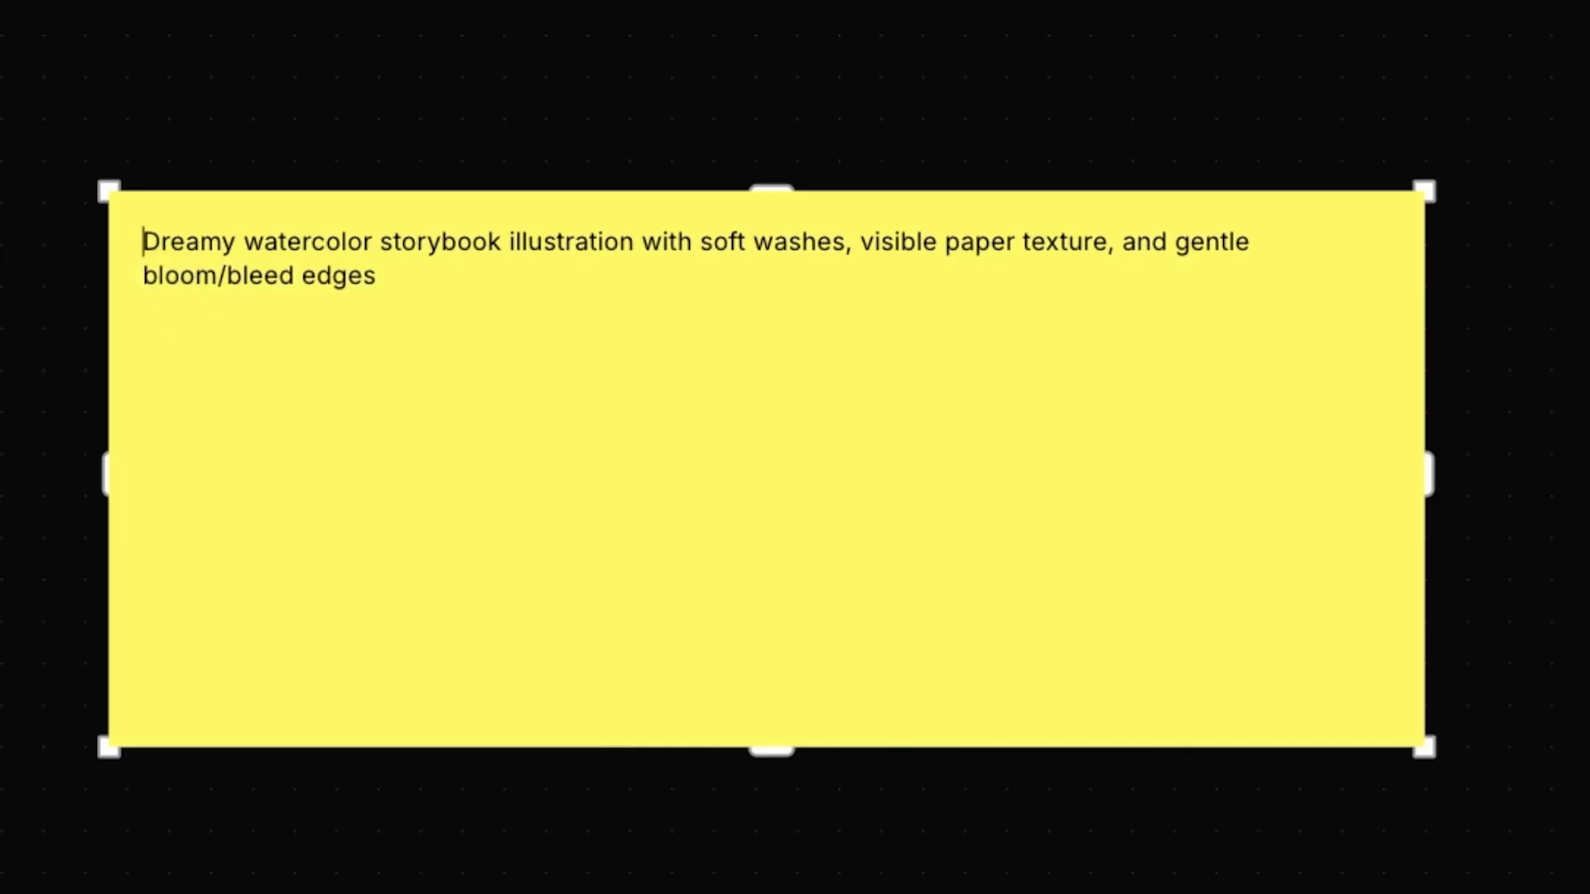
pyautogui.write('STYLE')
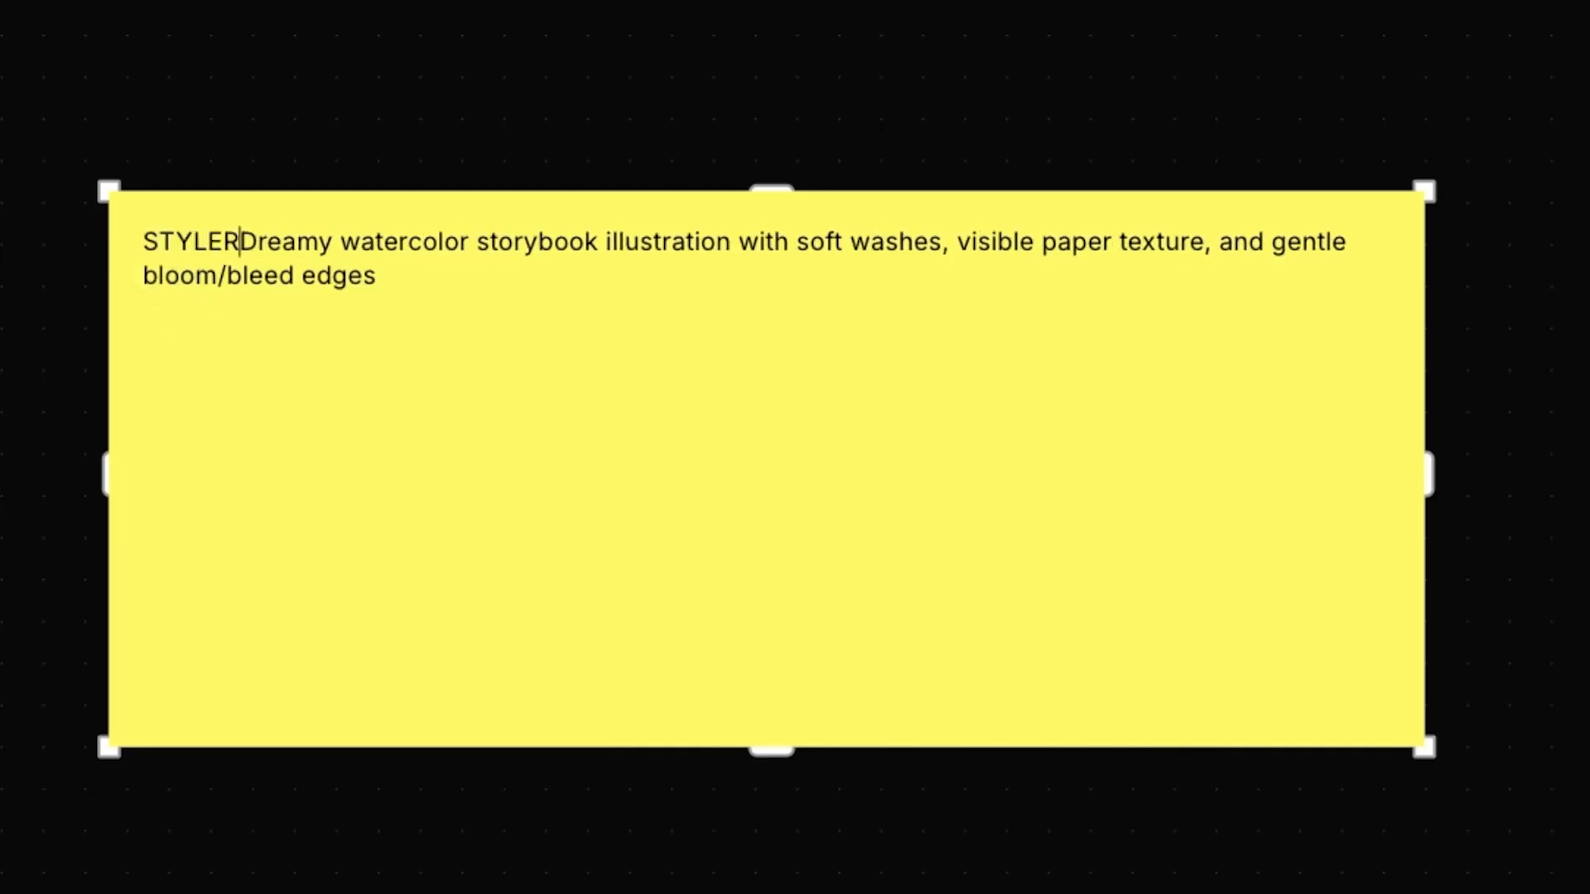
pyautogui.press('Return')
pyautogui.press('Return')
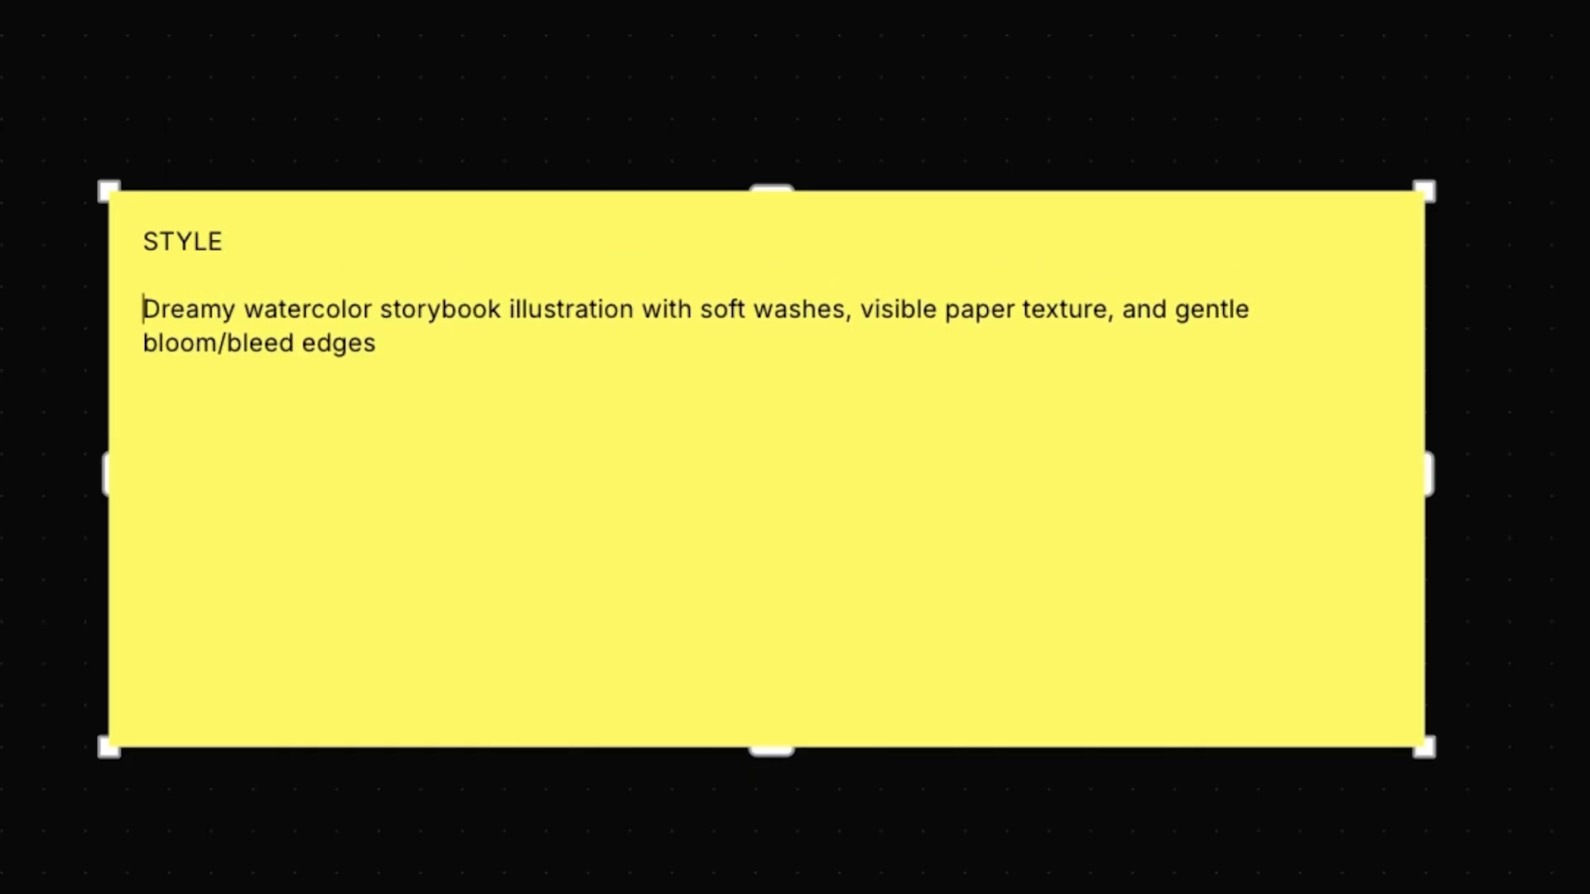
# - Shrink the yellow STYLE note around its text and move it above the CHARACTERS section's upper-right corner
pyautogui.moveTo(1430, 470); pyautogui.dragTo(1275, 484)
pyautogui.moveTo(704, 755); pyautogui.dragTo(696, 520)
pyautogui.click(693, 526)
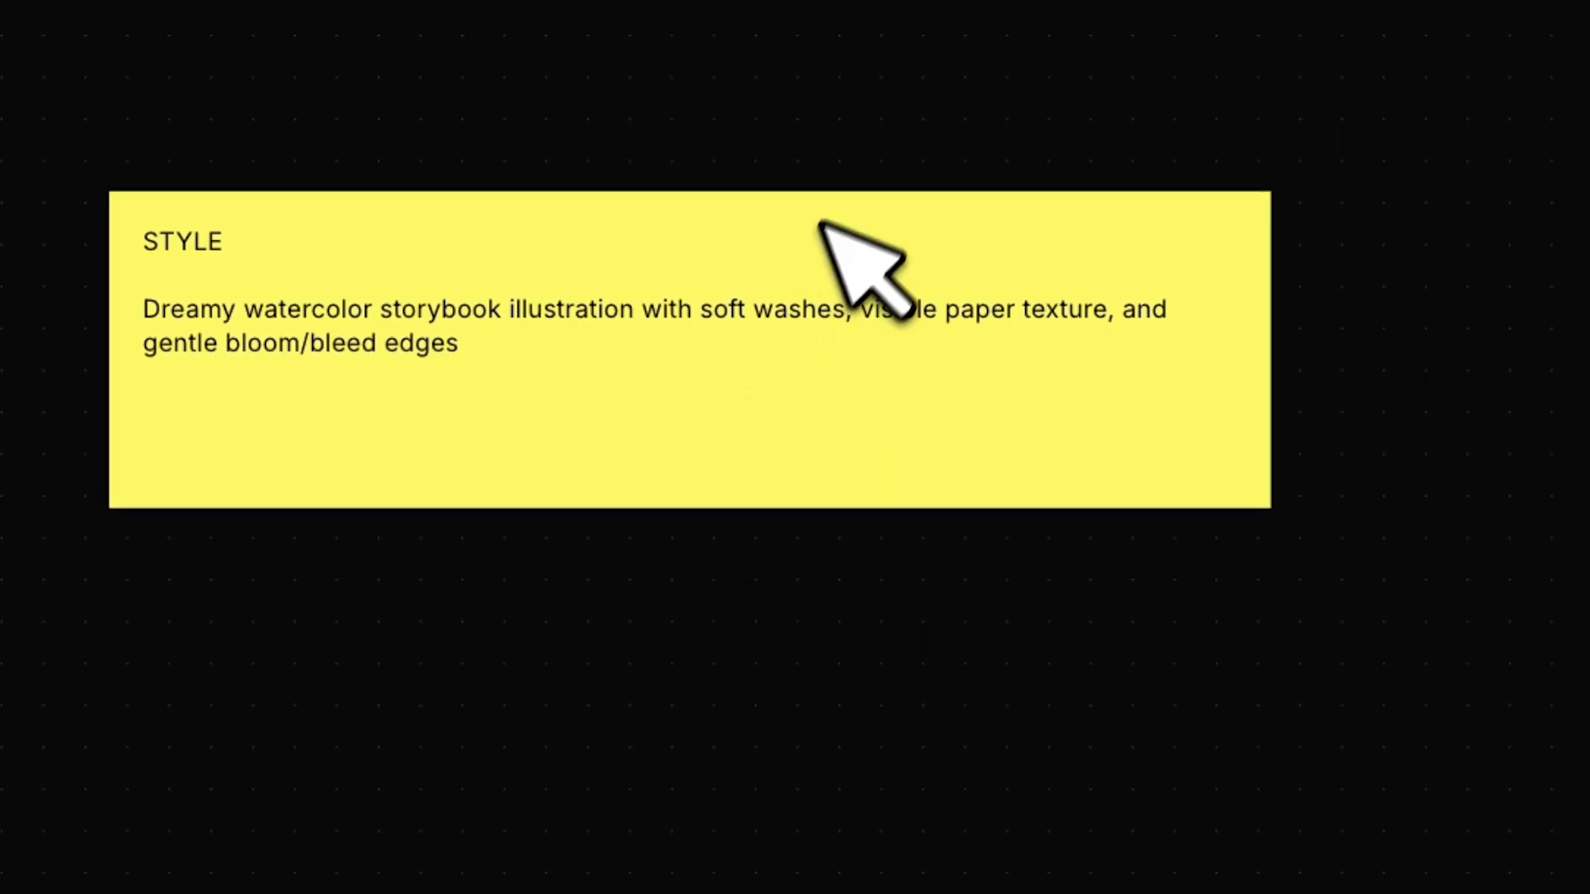
pyautogui.moveTo(828, 195); pyautogui.dragTo(418, 149)
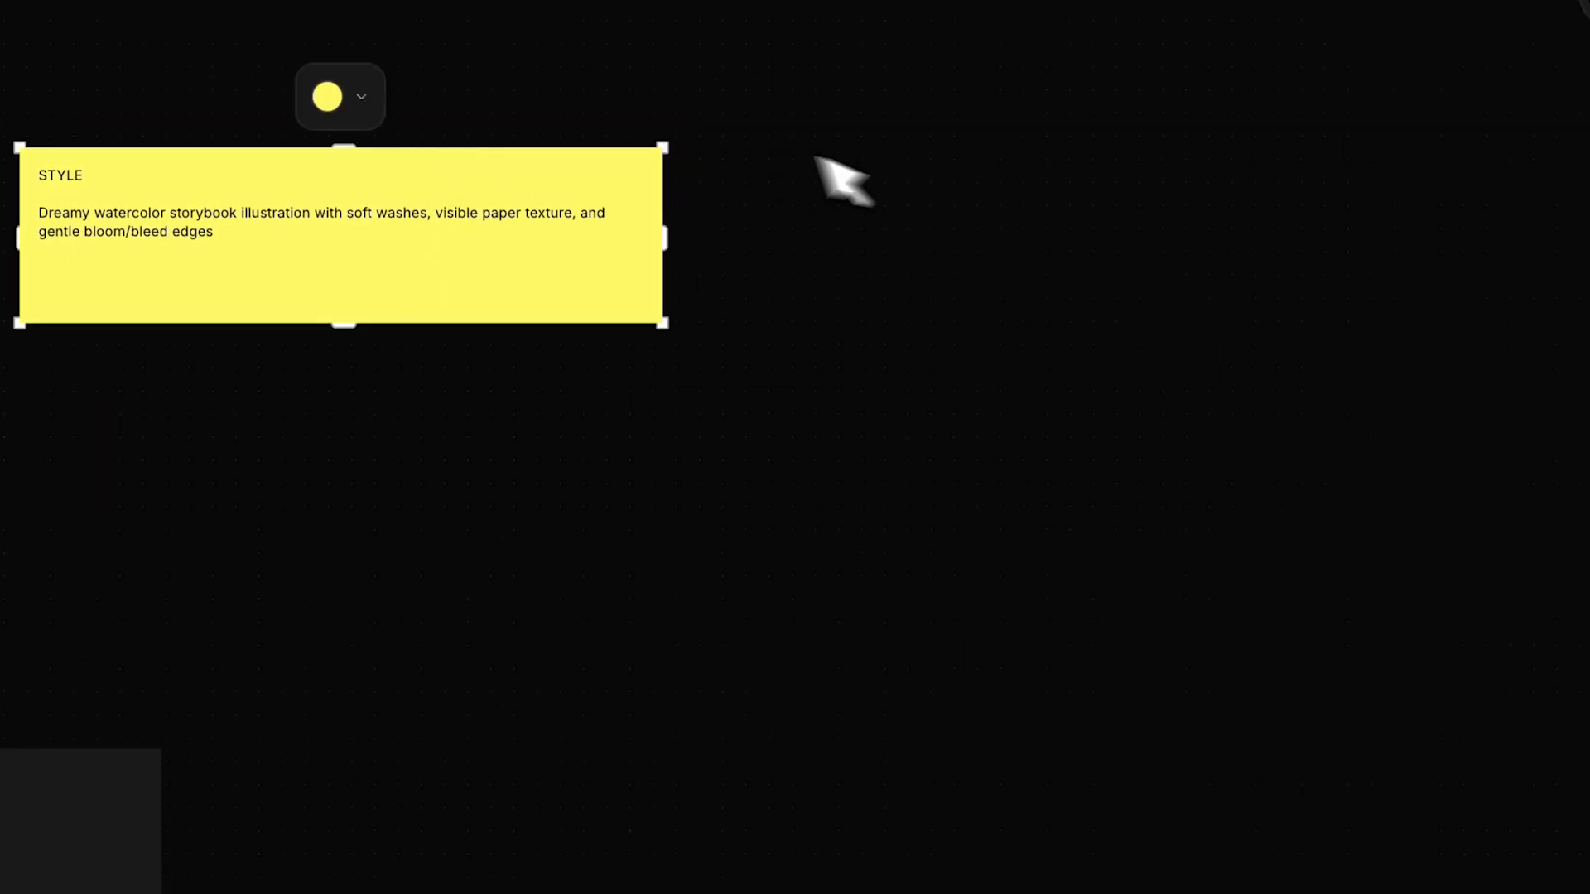
pyautogui.click(363, 95)
pyautogui.click(533, 95)
# - Add a blue sticky note beside the yellow one and resize it into a rectangle of about the same height
pyautogui.click(89, 512)
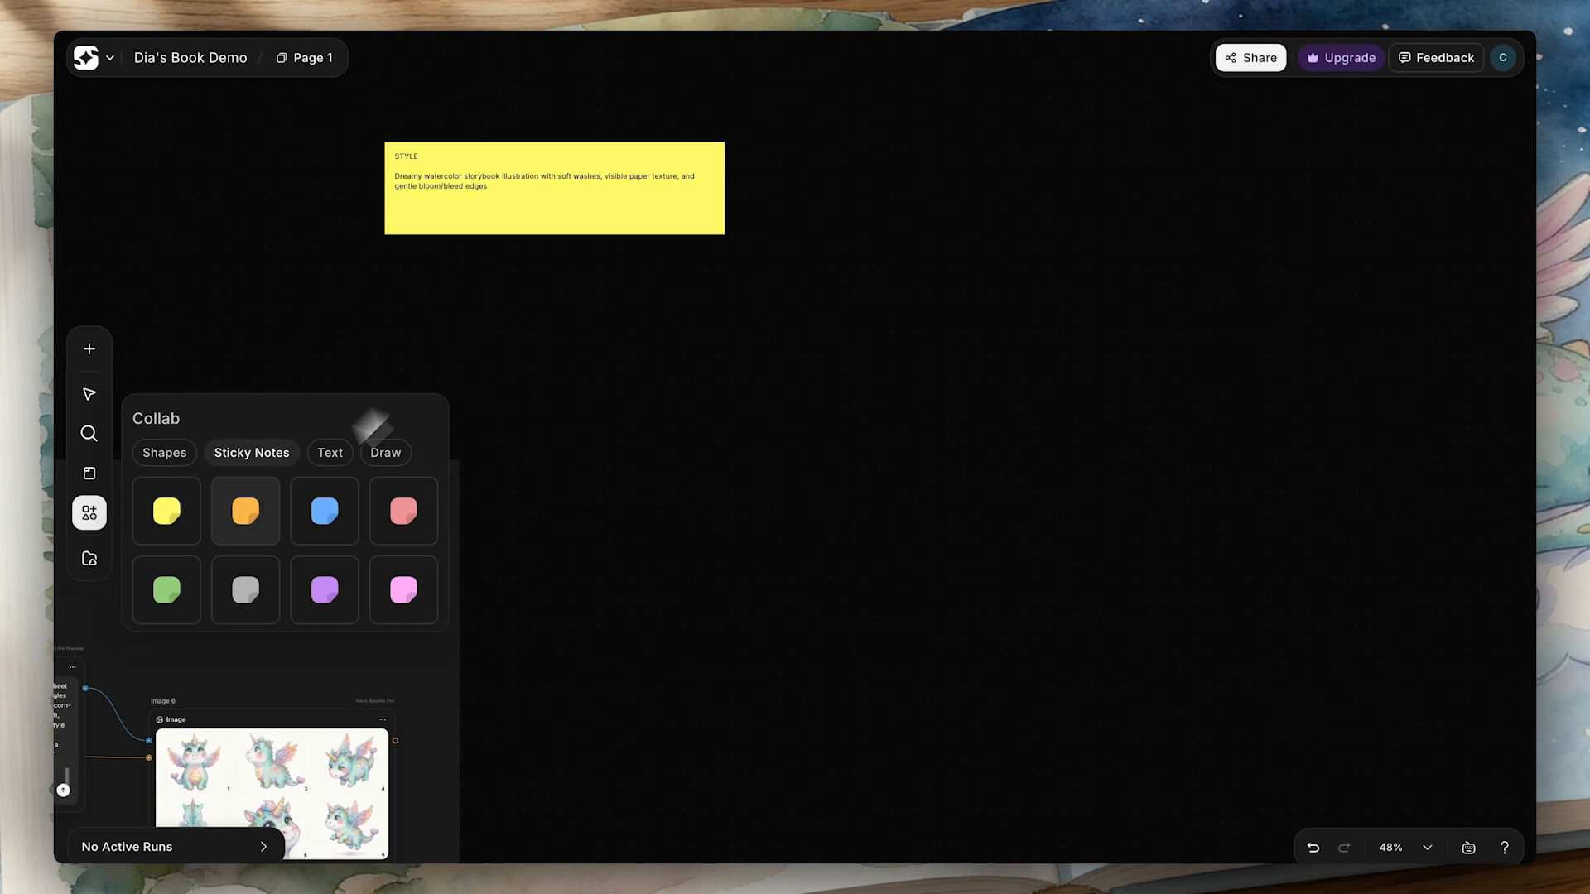
pyautogui.click(324, 511)
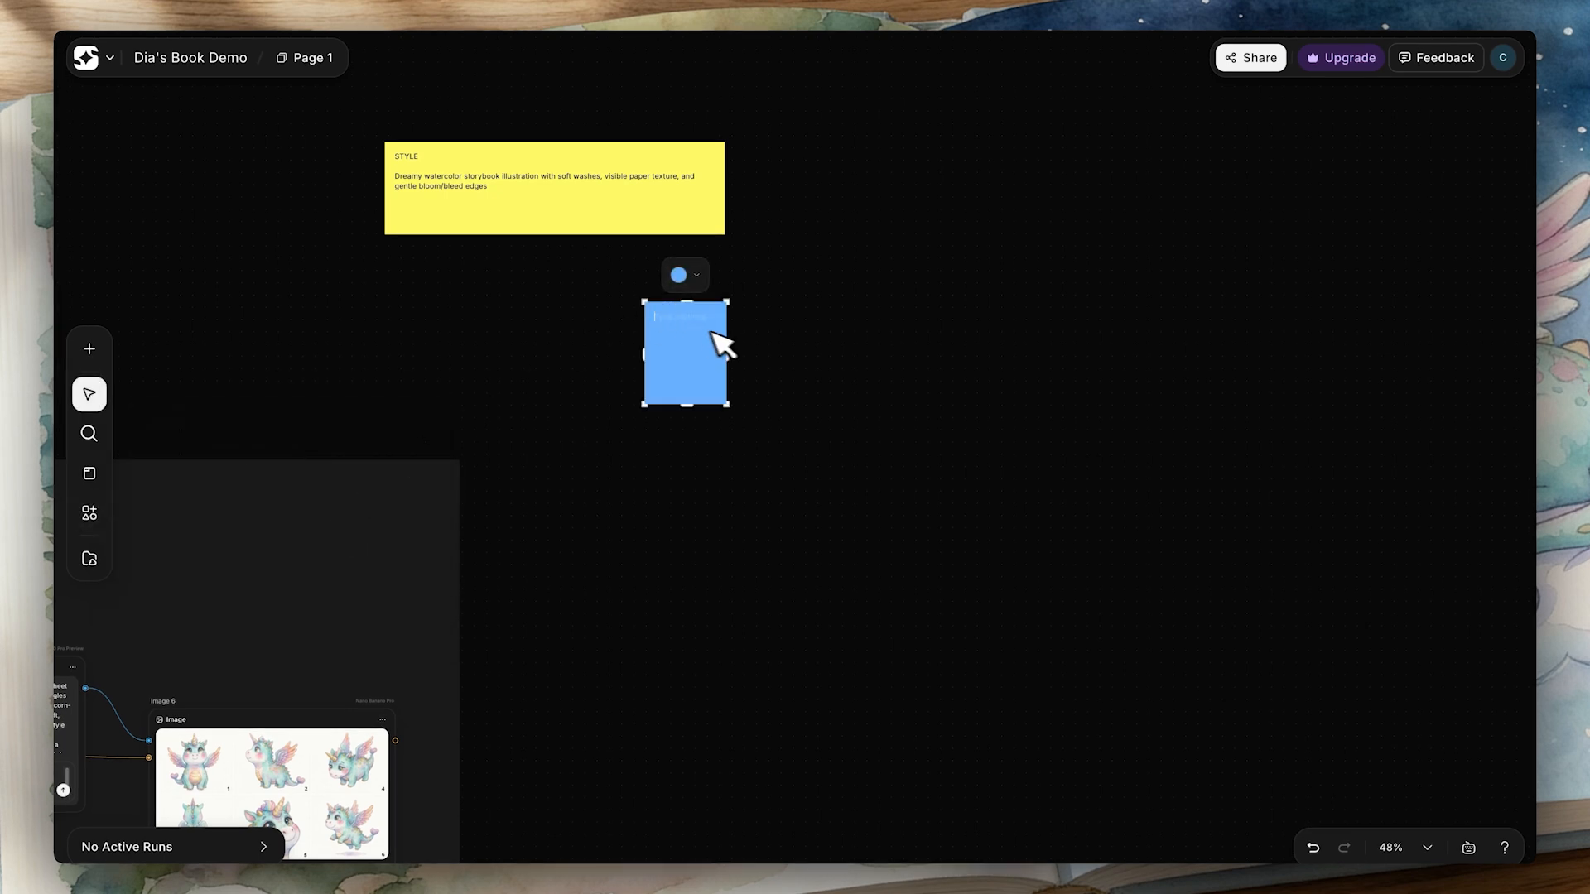
pyautogui.moveTo(732, 355); pyautogui.dragTo(897, 177)
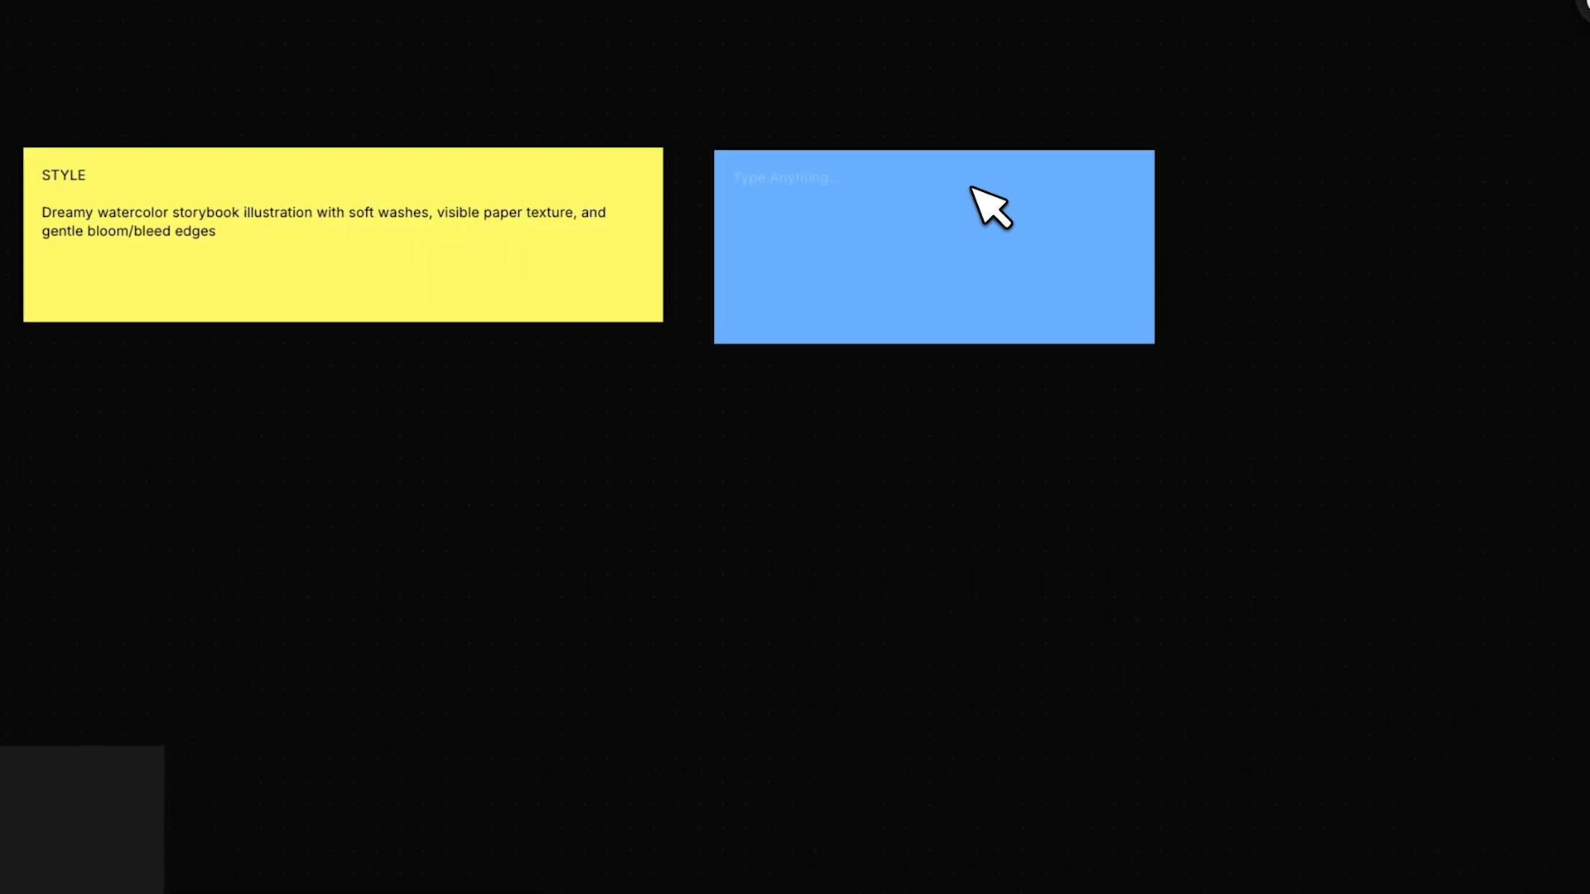
pyautogui.moveTo(940, 347); pyautogui.dragTo(943, 327)
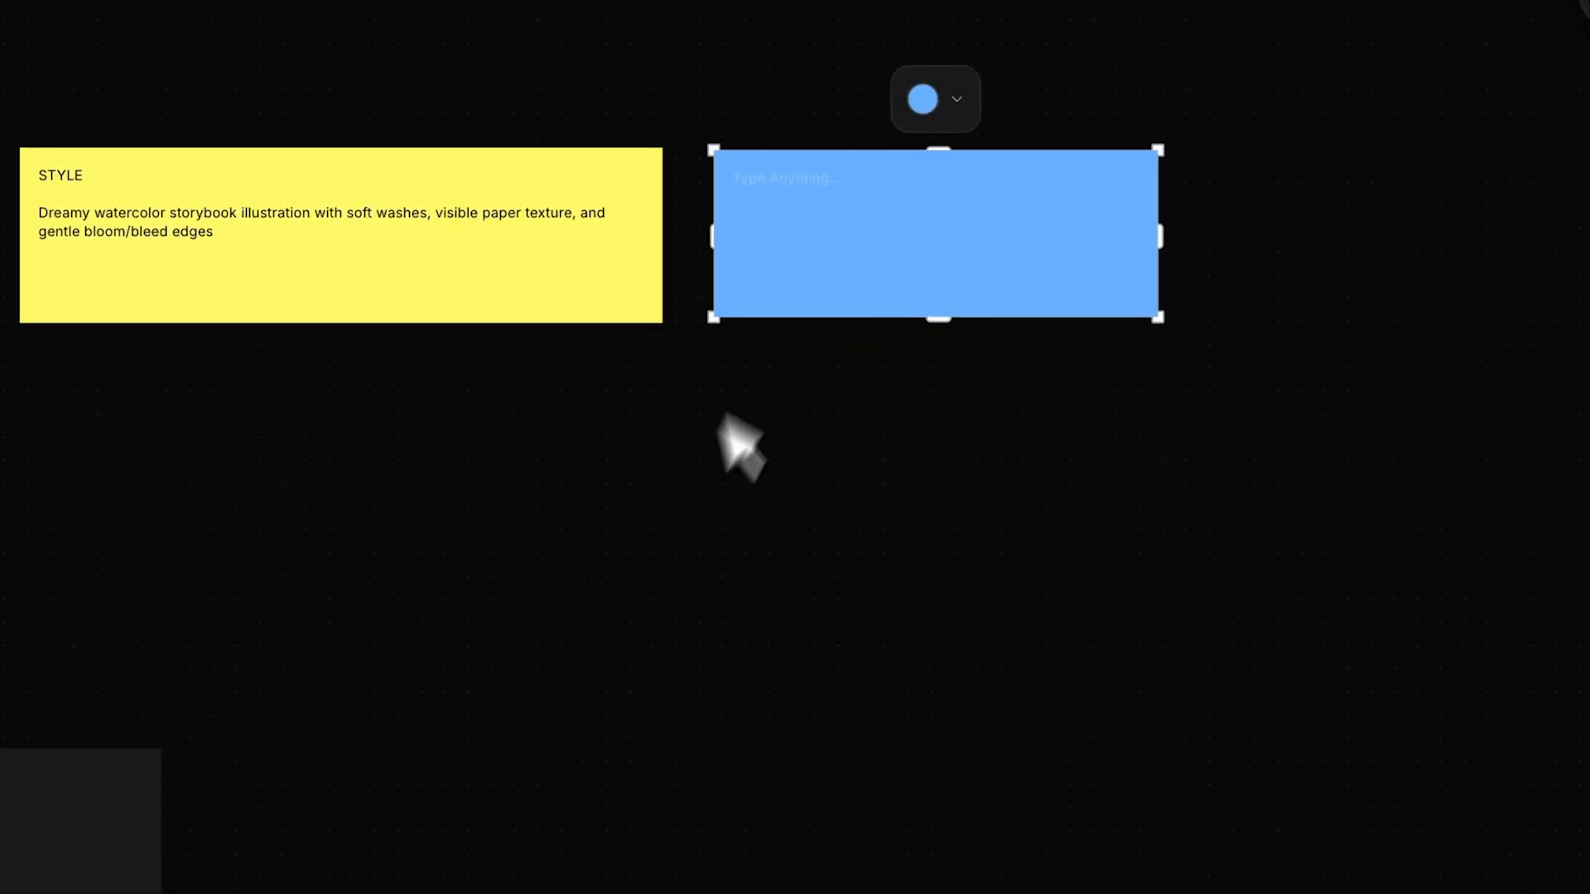
# - Enter the heading COLOR PALETTE in the blue note and paste the pastel palette and ink/colored-pencil linework description beneath it
pyautogui.click(820, 186)
pyautogui.write('cOLO')
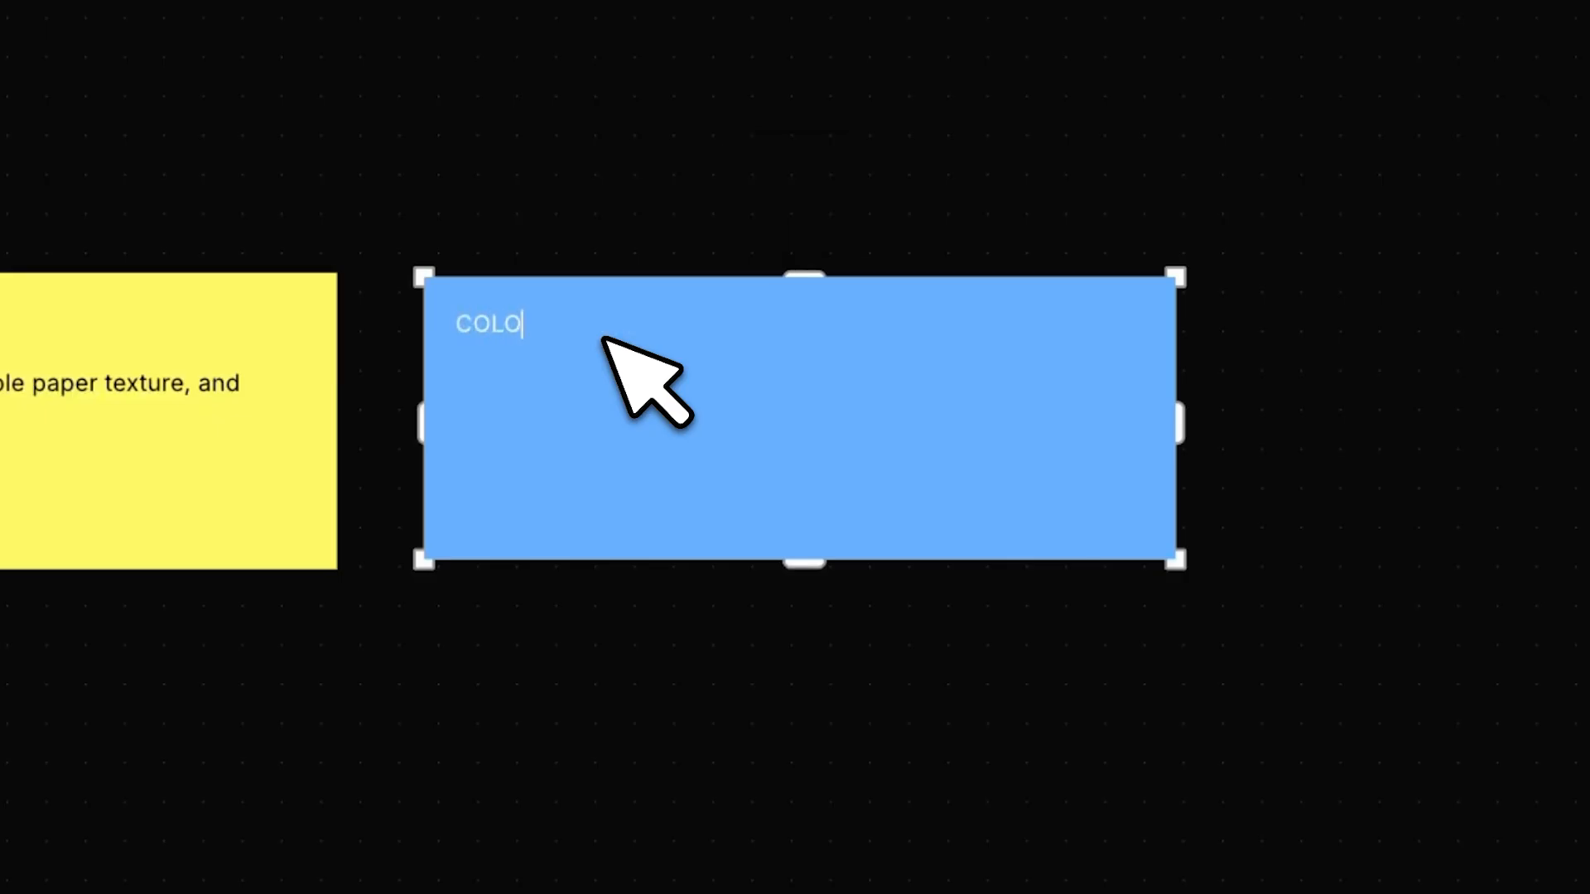
pyautogui.write('R ')
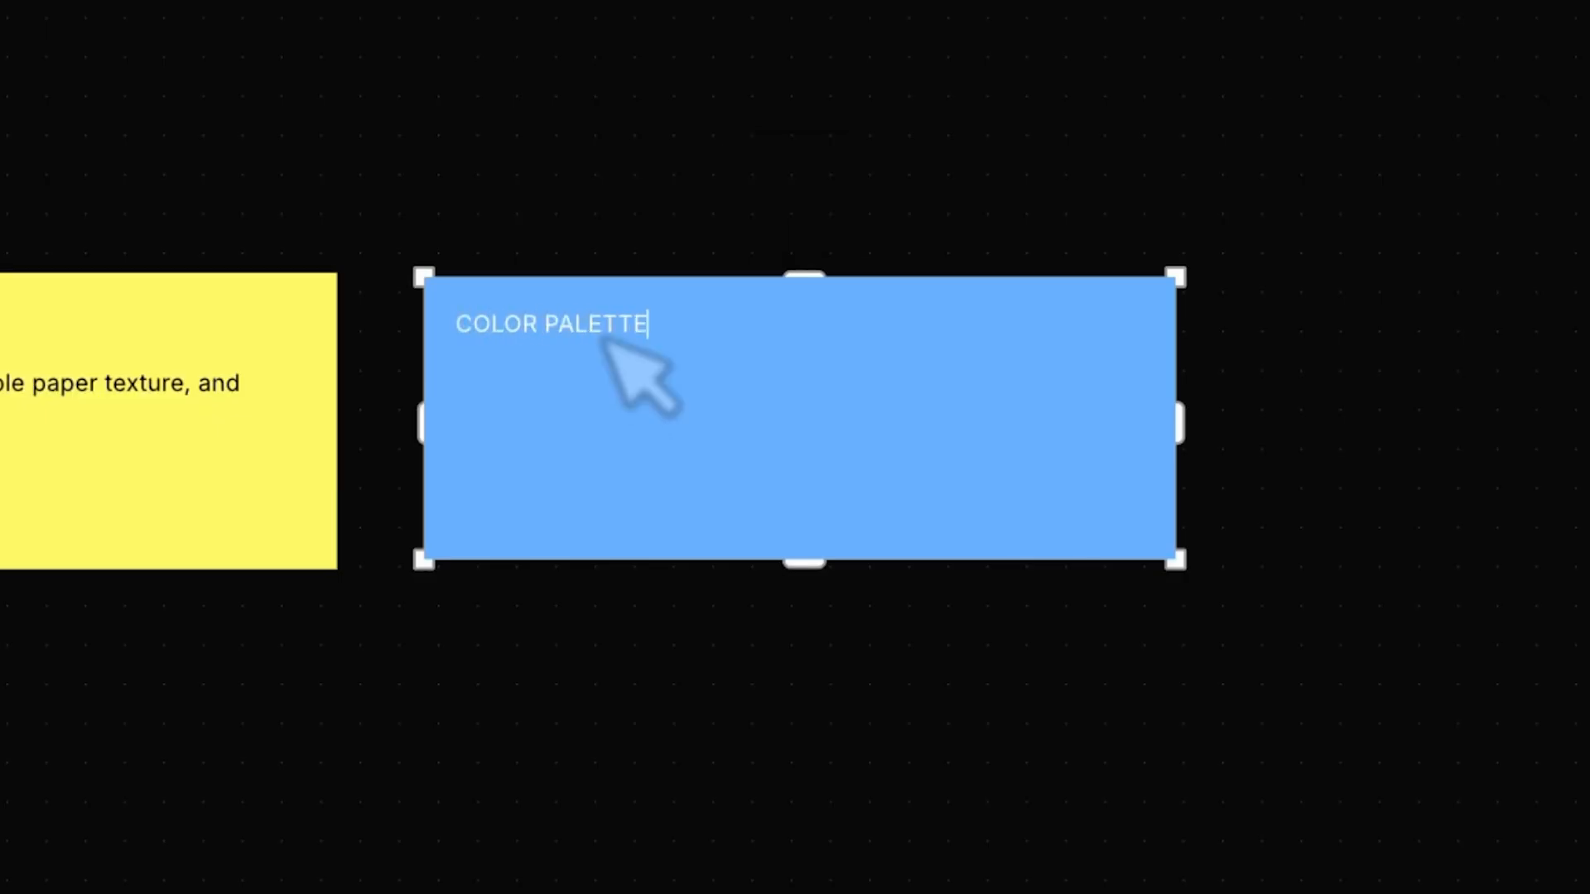
pyautogui.write('PALETTE')
pyautogui.press('Return')
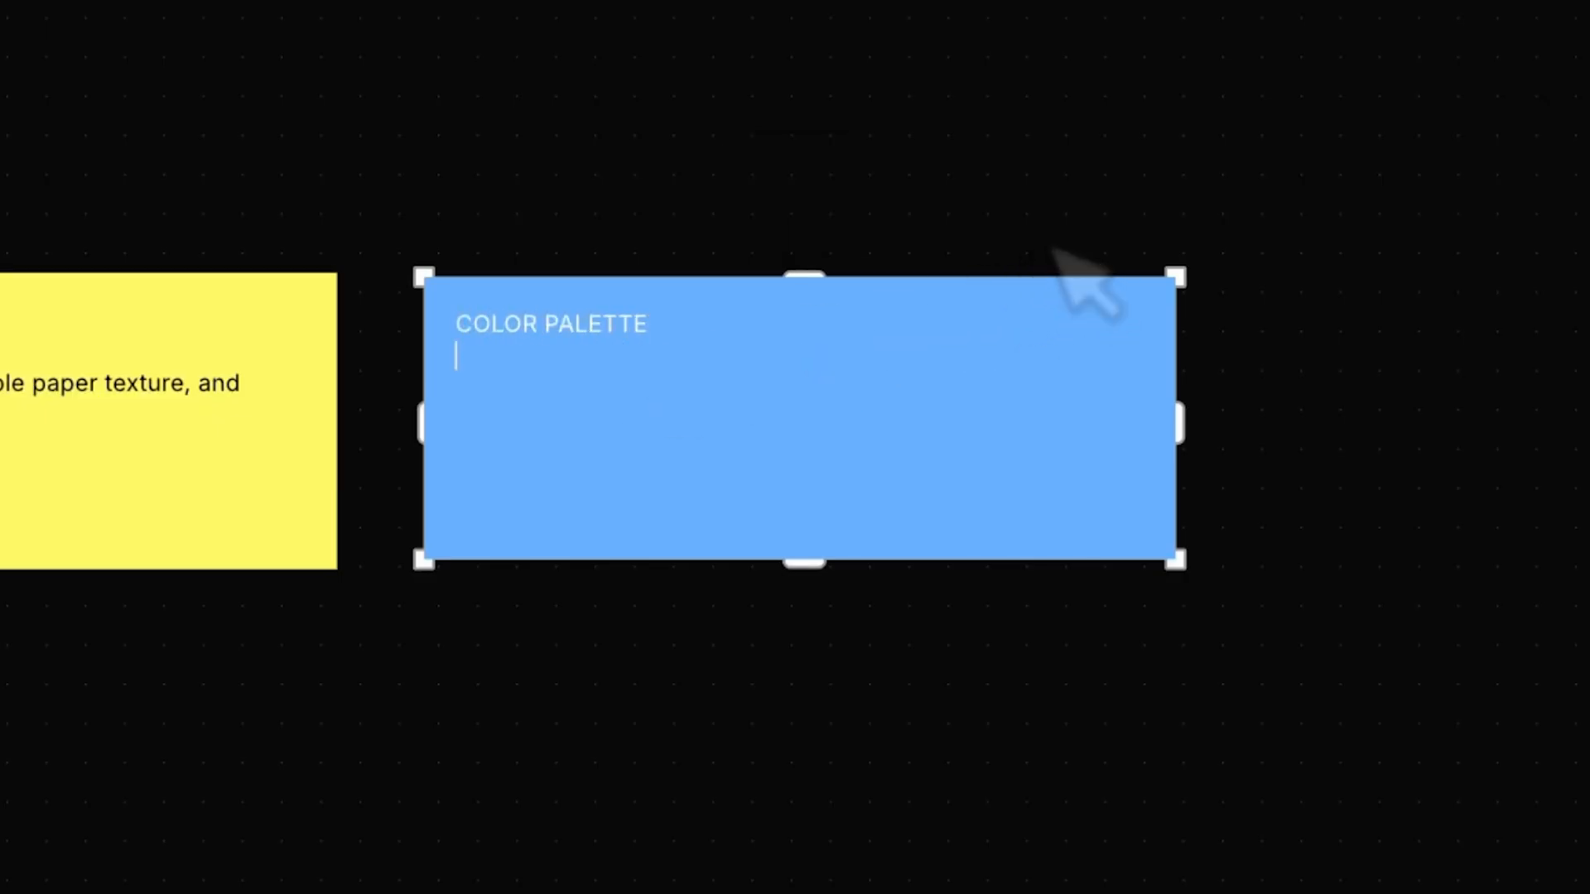
pyautogui.write('Pastel palette and low-contrast gradients, emphasizing softness and nostalgia - Subtle ink/colored-pencil-style linework and light shading, keeping details delicate rather than sharp')
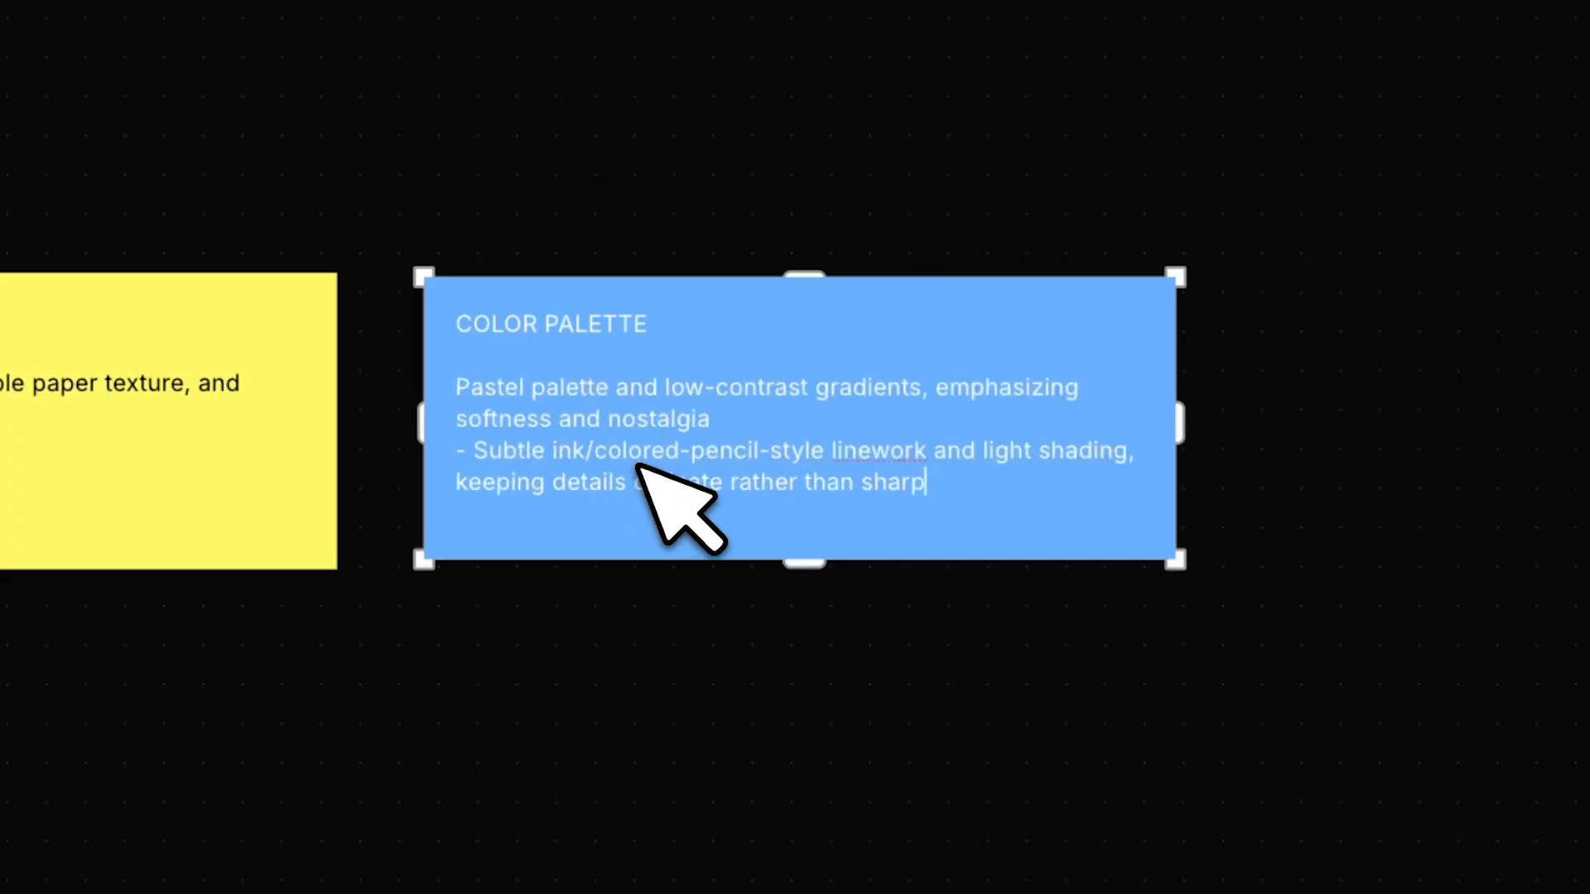
# - Remove the leading dash before "Subtle ink/colored-pencil-style linework" in the blue note
pyautogui.moveTo(477, 450); pyautogui.dragTo(450, 448)
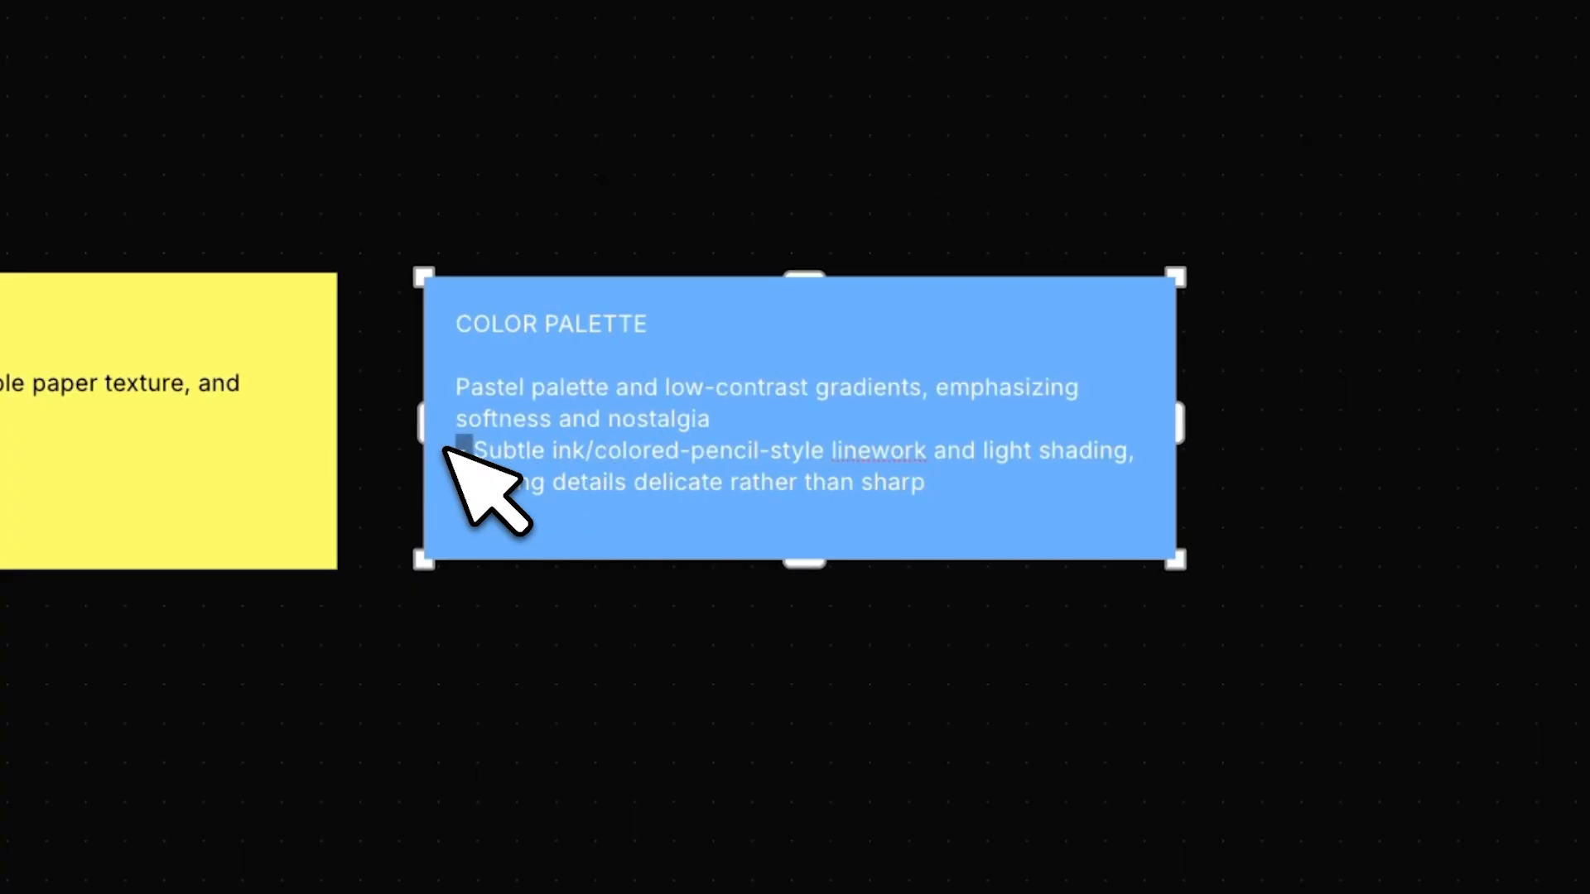
pyautogui.press('BackSpace')
pyautogui.click(808, 412)
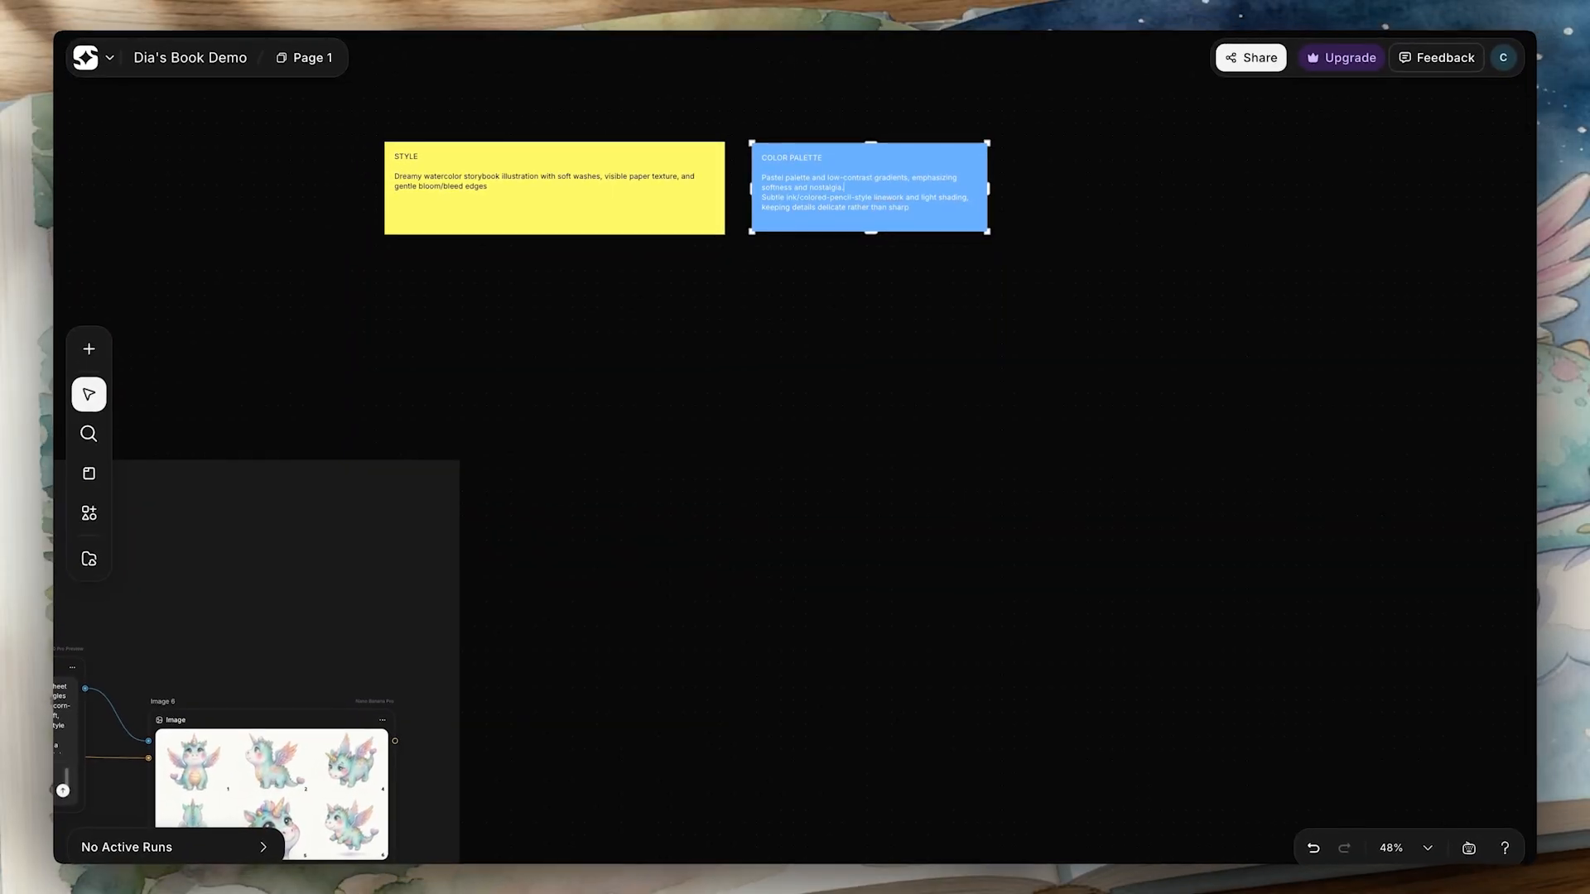
# - Add a green sticky note beside the blue COLOR PALETTE note and resize it to a rectangle of about the same height
pyautogui.click(89, 513)
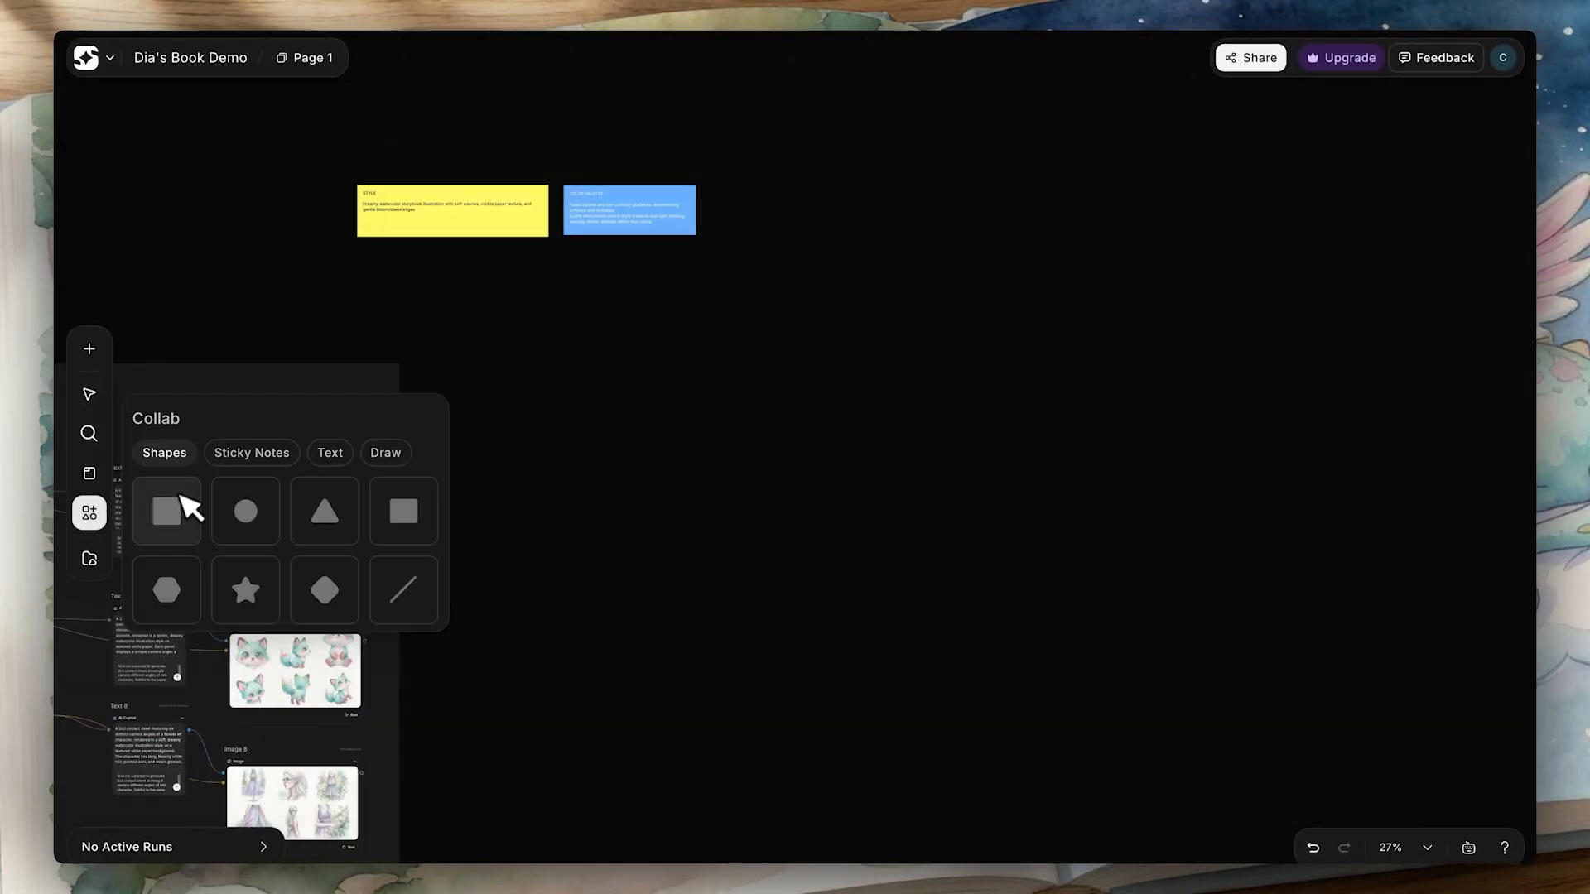
pyautogui.click(249, 455)
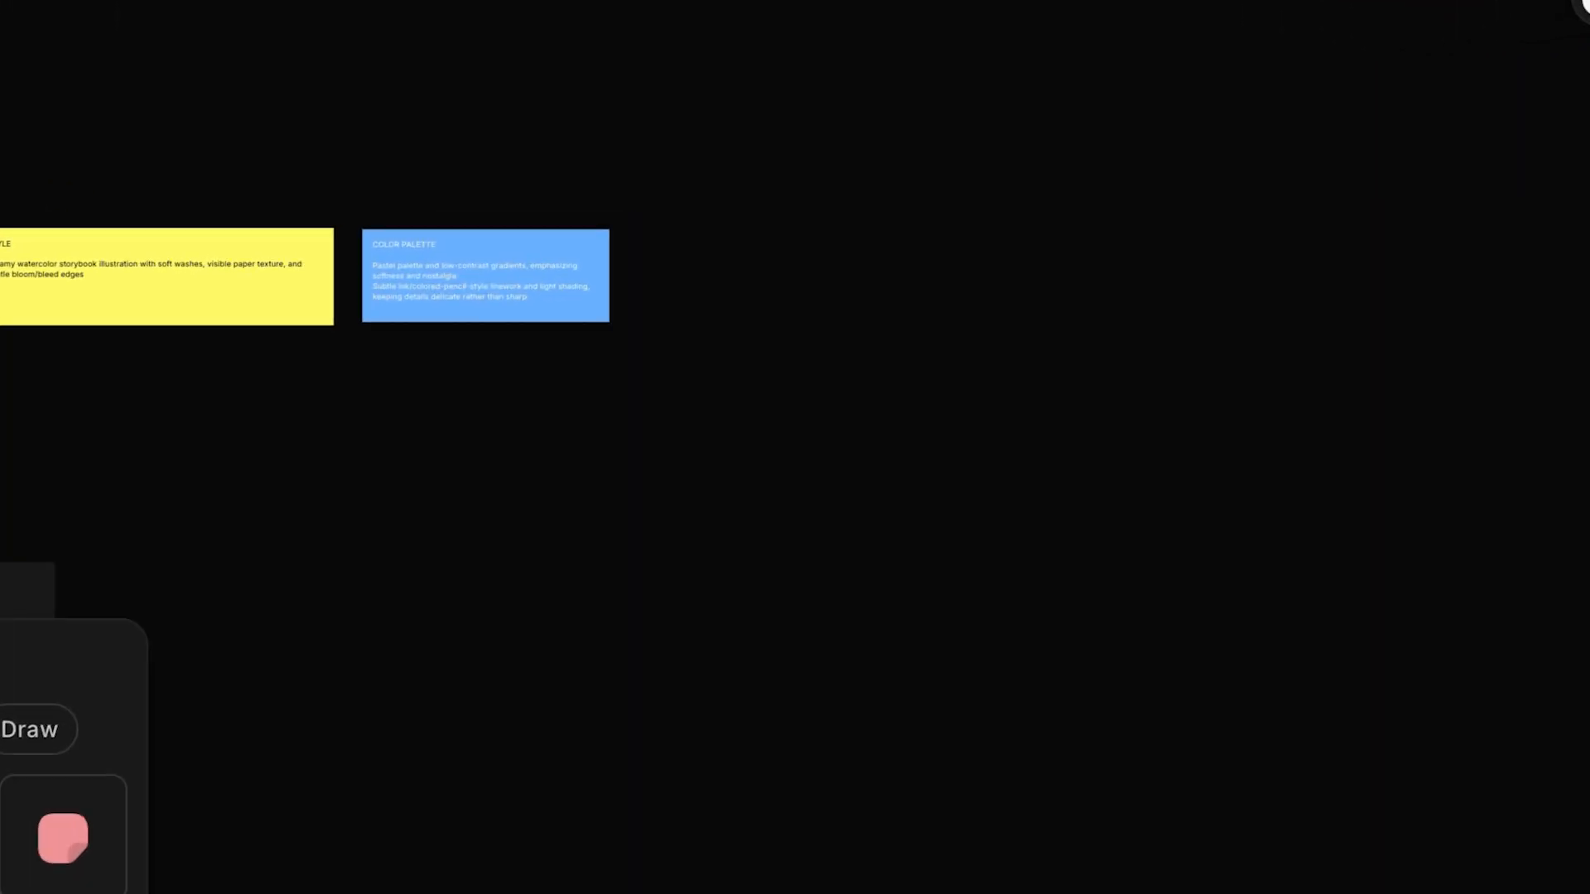
pyautogui.click(556, 501)
pyautogui.moveTo(544, 515); pyautogui.dragTo(906, 286)
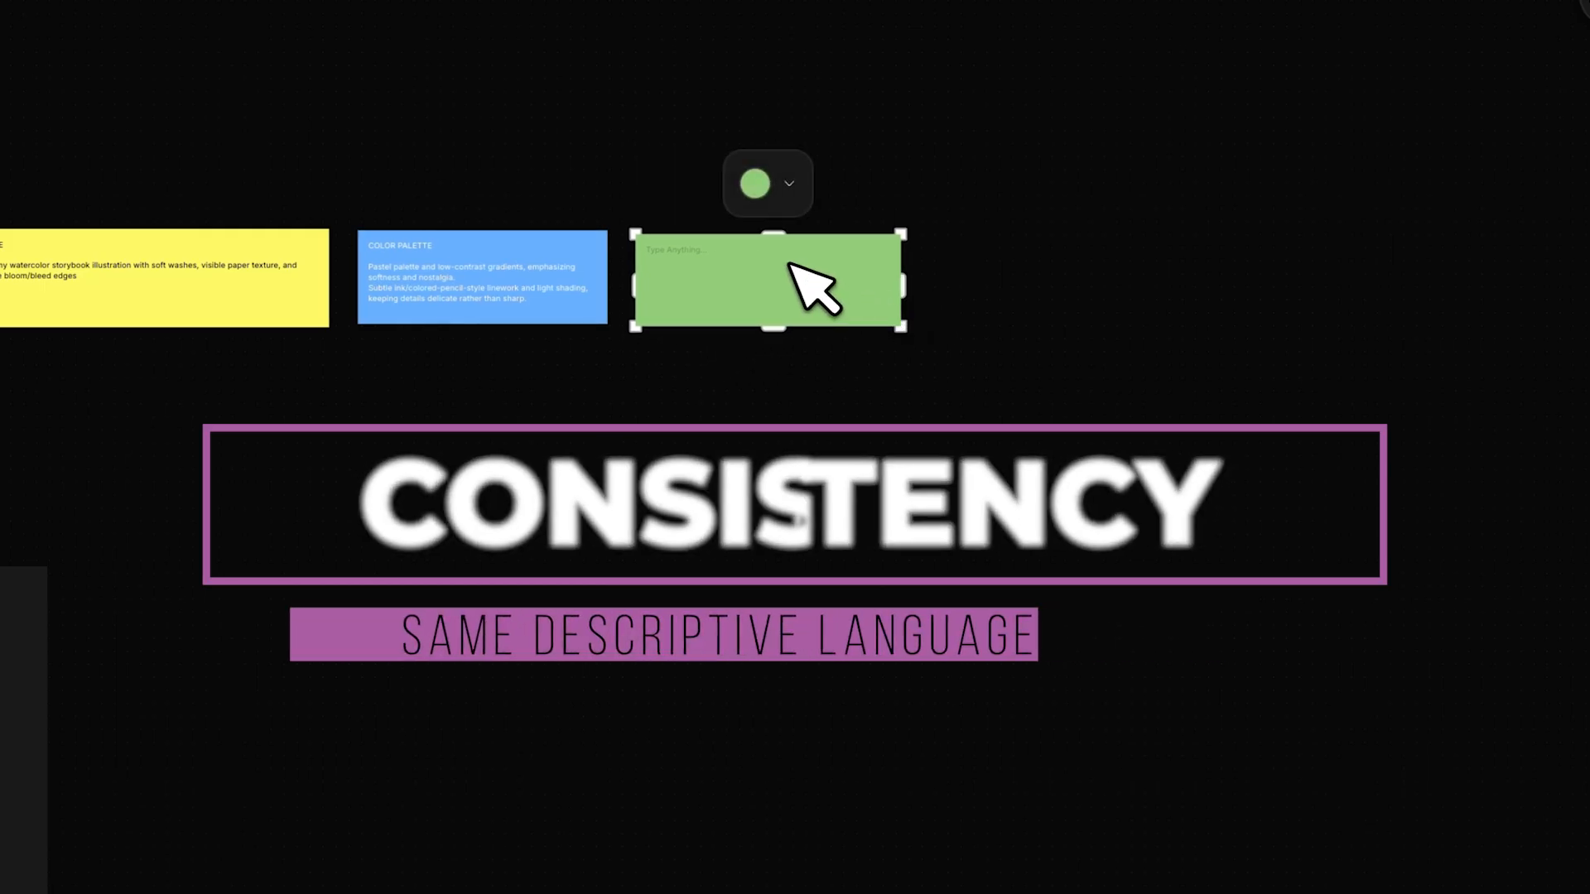
pyautogui.scroll(2, 789, 263)
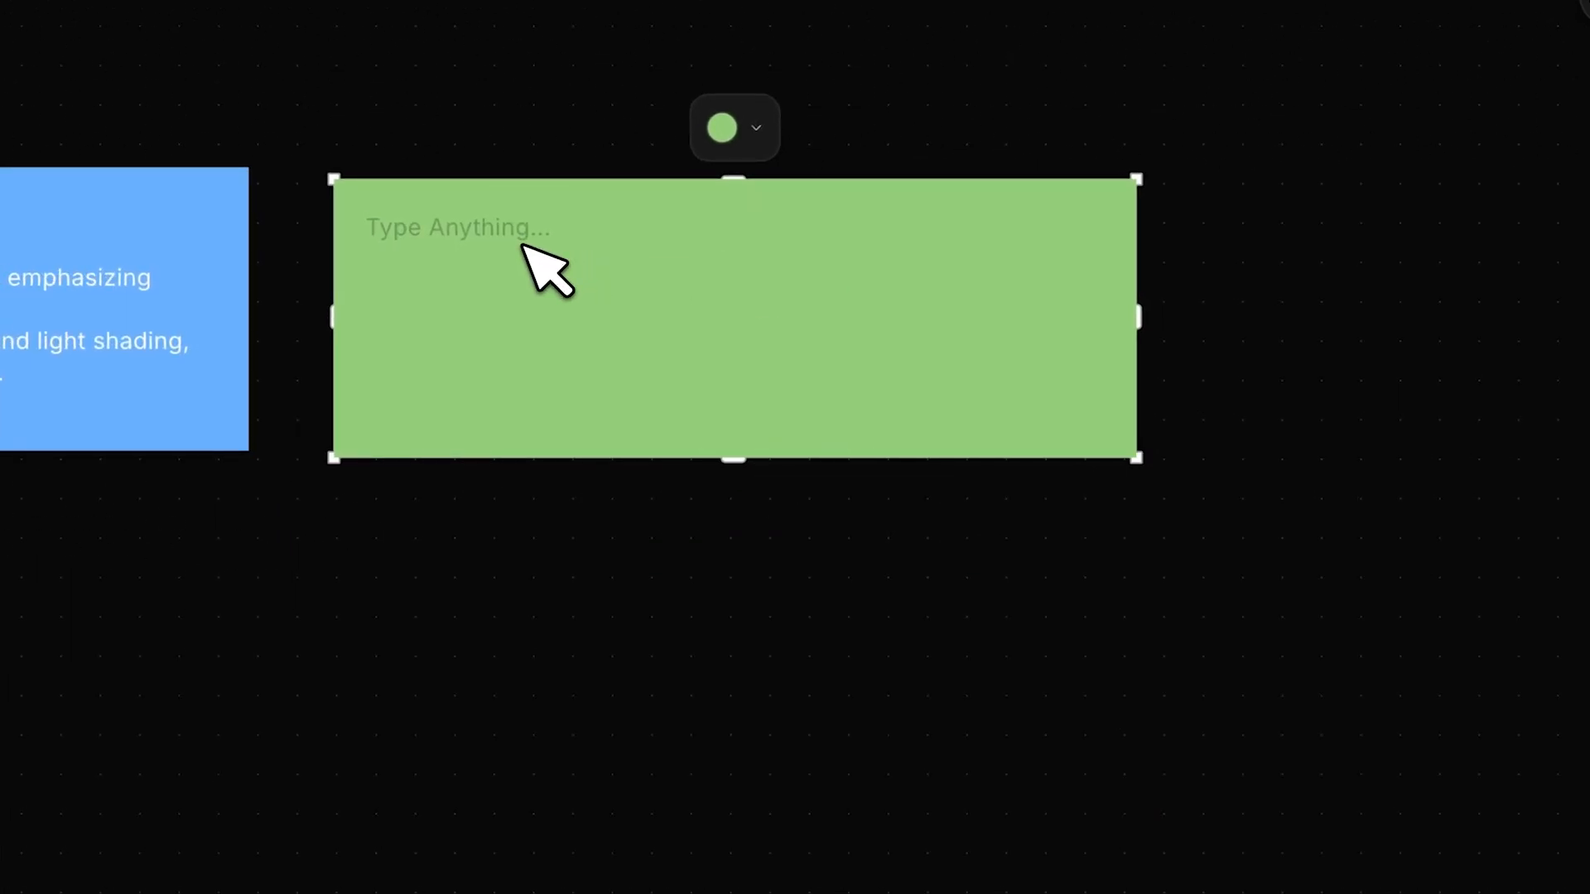
# - Enter the heading PROMPT in the green note and paste the instruction to generate a creative, highly detailed image prompt beneath it
pyautogui.write('PROMPT')
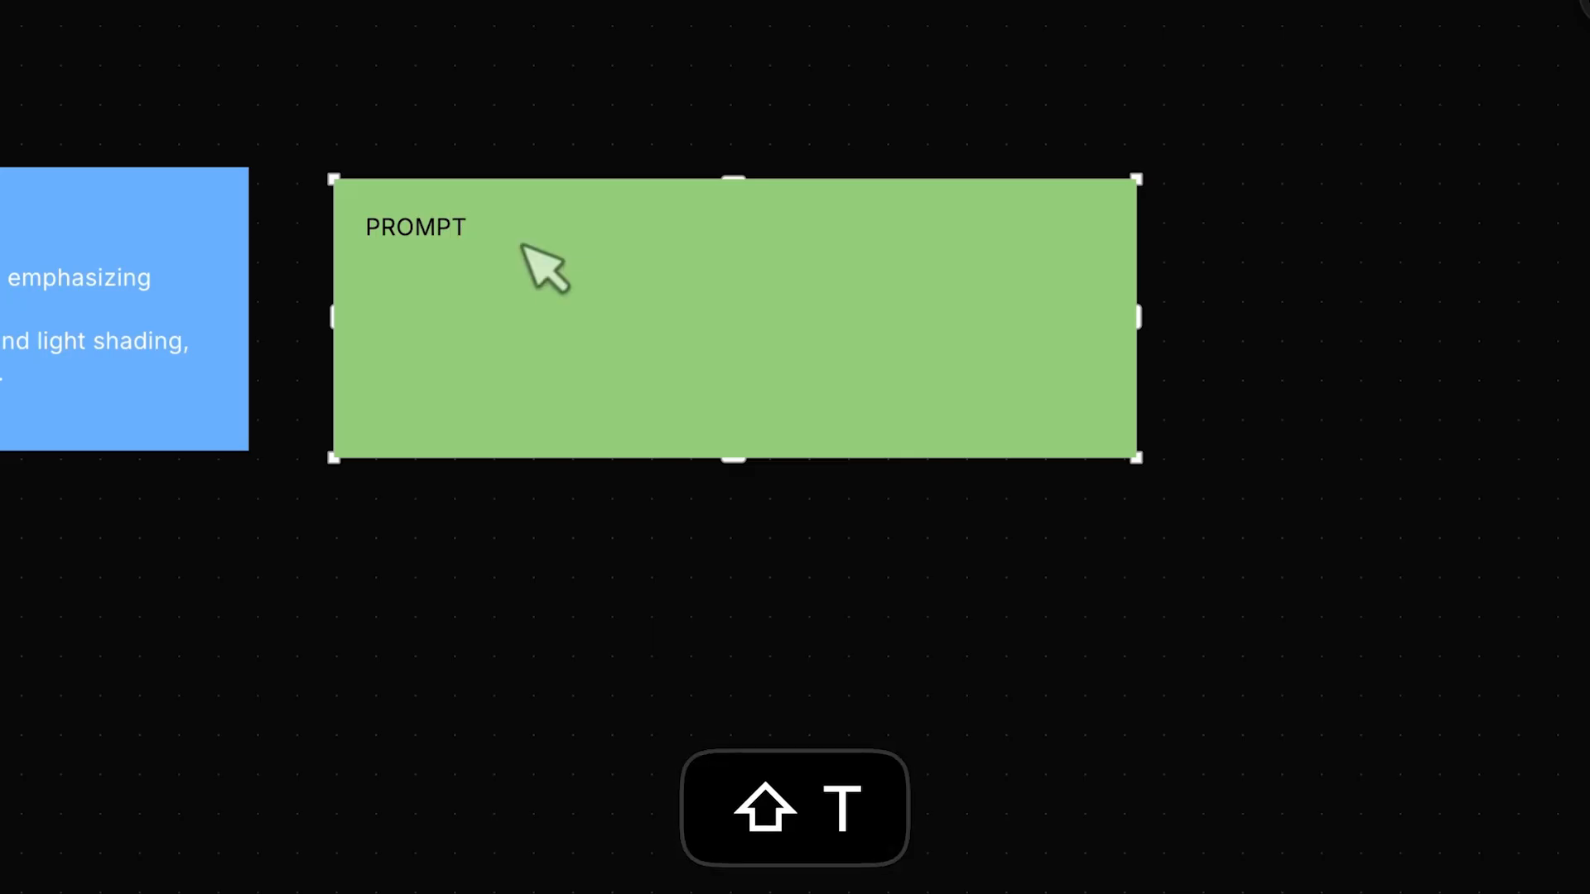
pyautogui.write('Generate a creative, highly detailed image prompt suitable for an AI image generation model.')
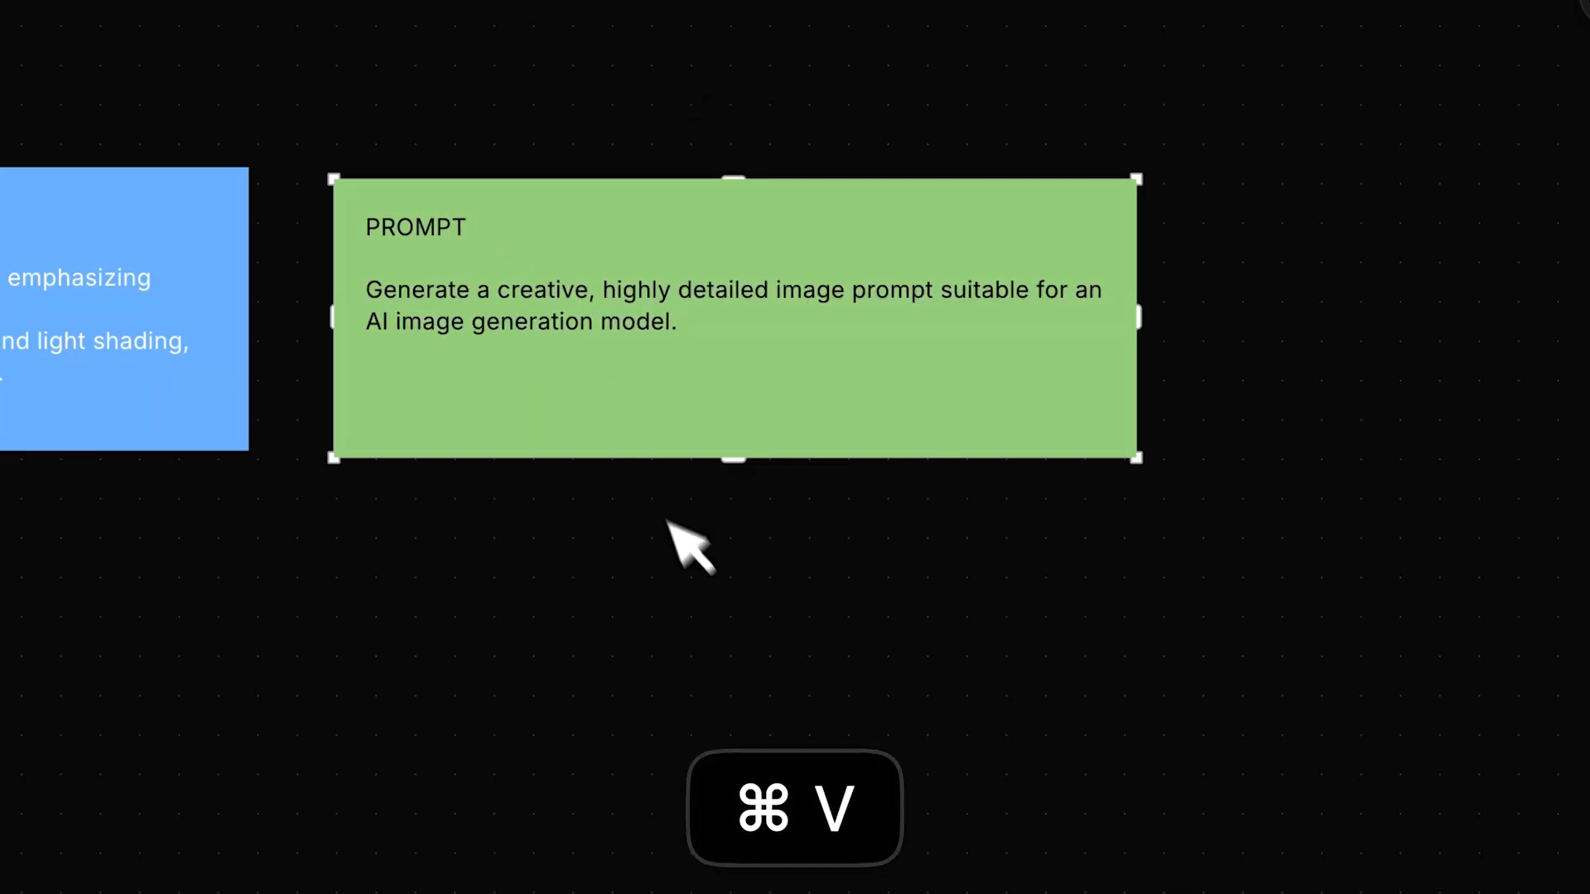
pyautogui.click(695, 561)
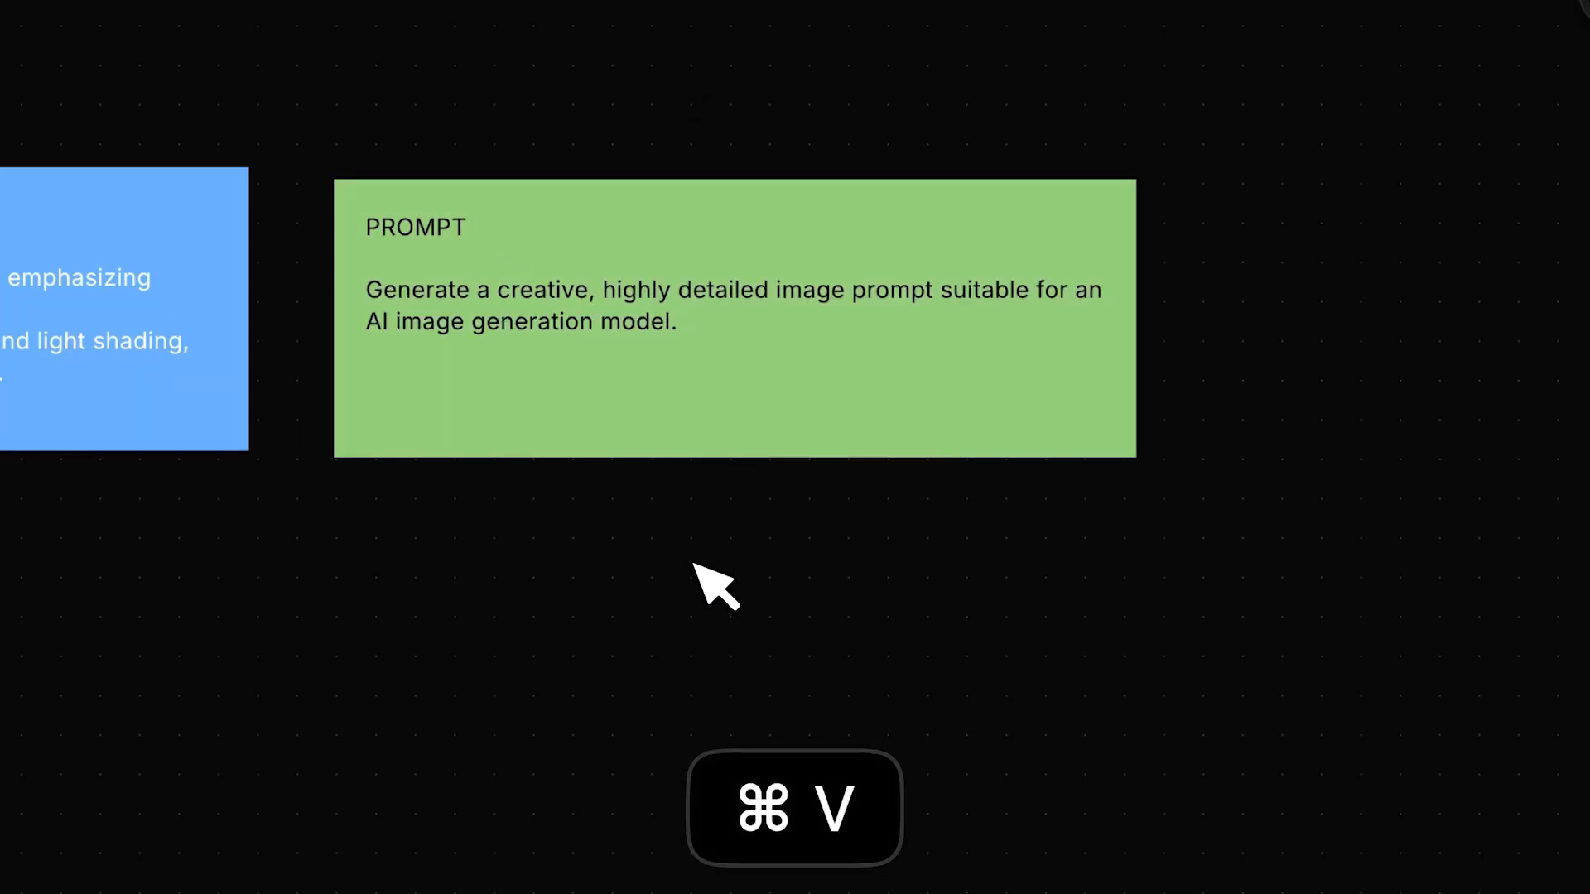
pyautogui.click(749, 195)
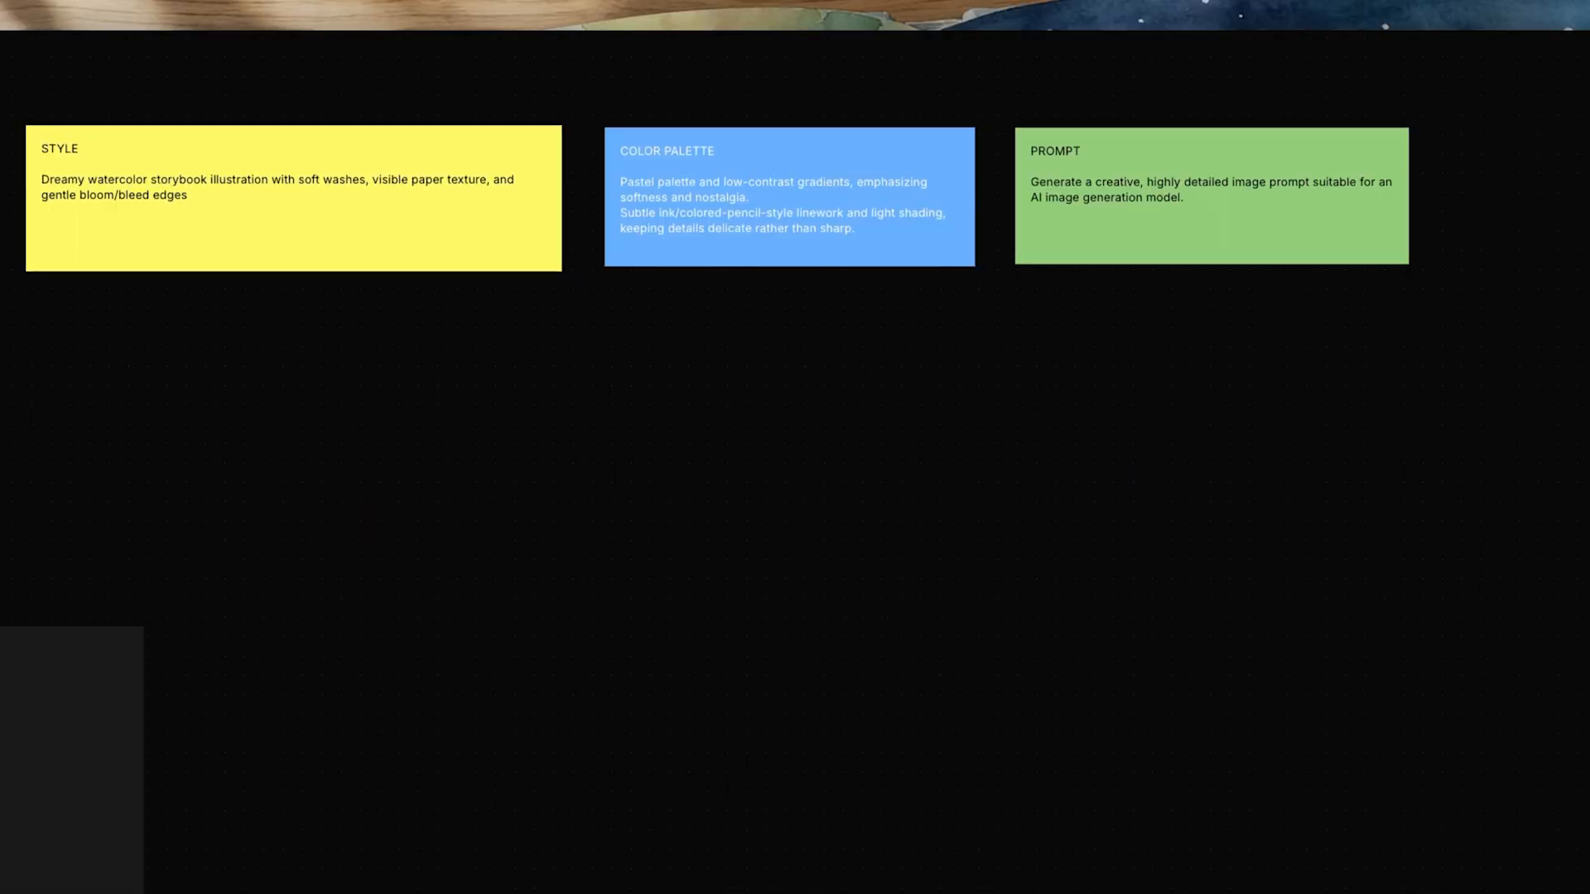
# - Add an AI Copilot text node on the empty canvas below the three sticky notes
pyautogui.press('t')
pyautogui.moveTo(660, 564); pyautogui.dragTo(658, 632)
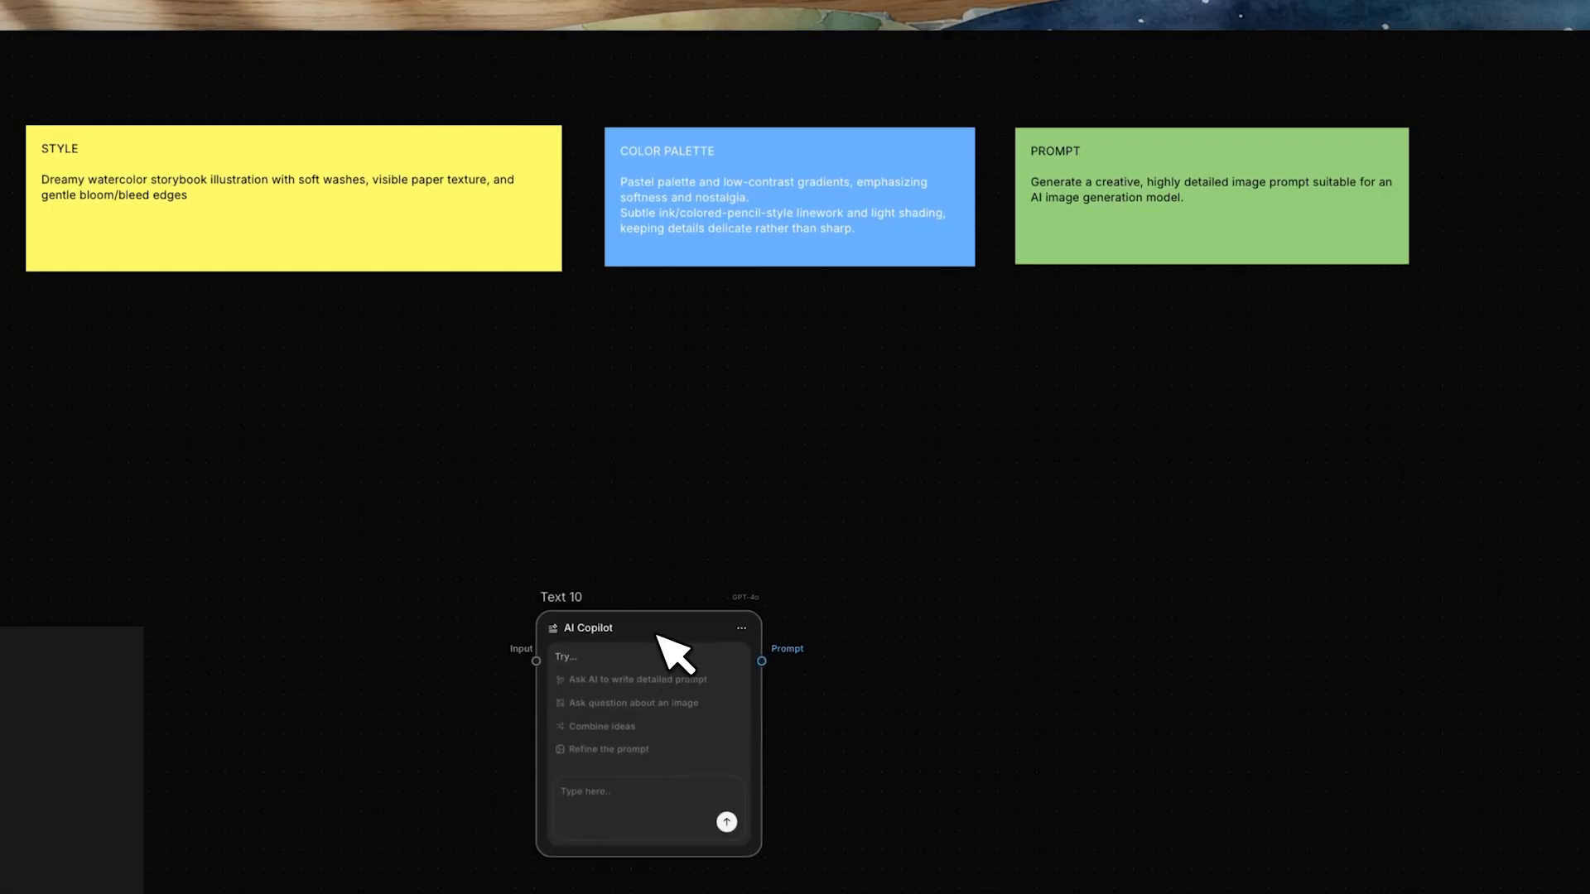
pyautogui.click(622, 799)
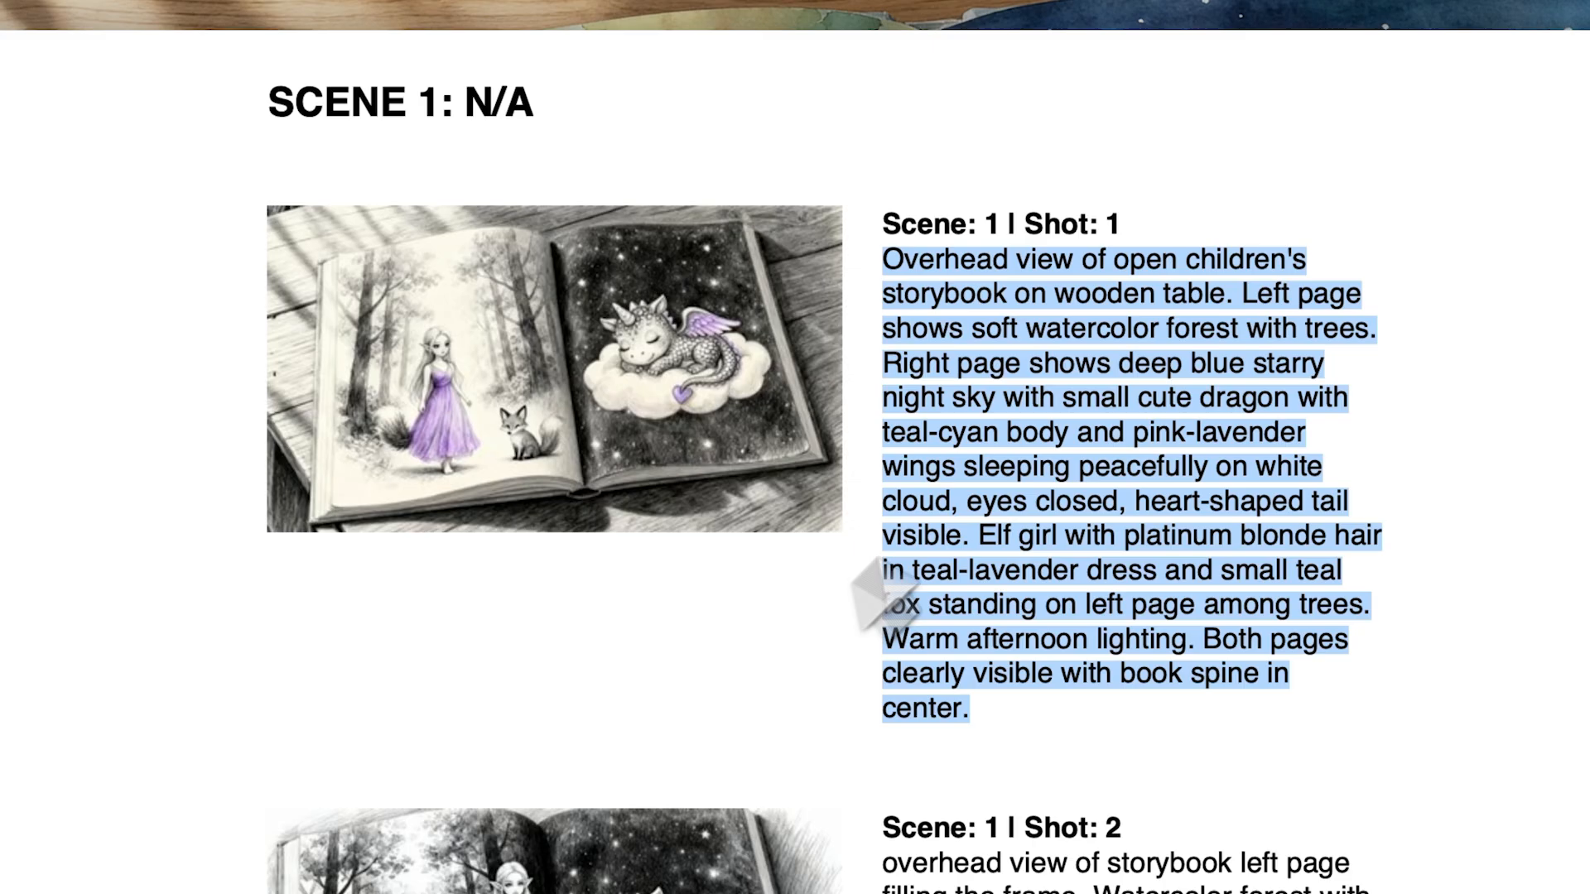
# - Copy the Scene 1, Shot 1 description from the storyboard document and paste it into the Text 10 Copilot request
pyautogui.click(986, 455)
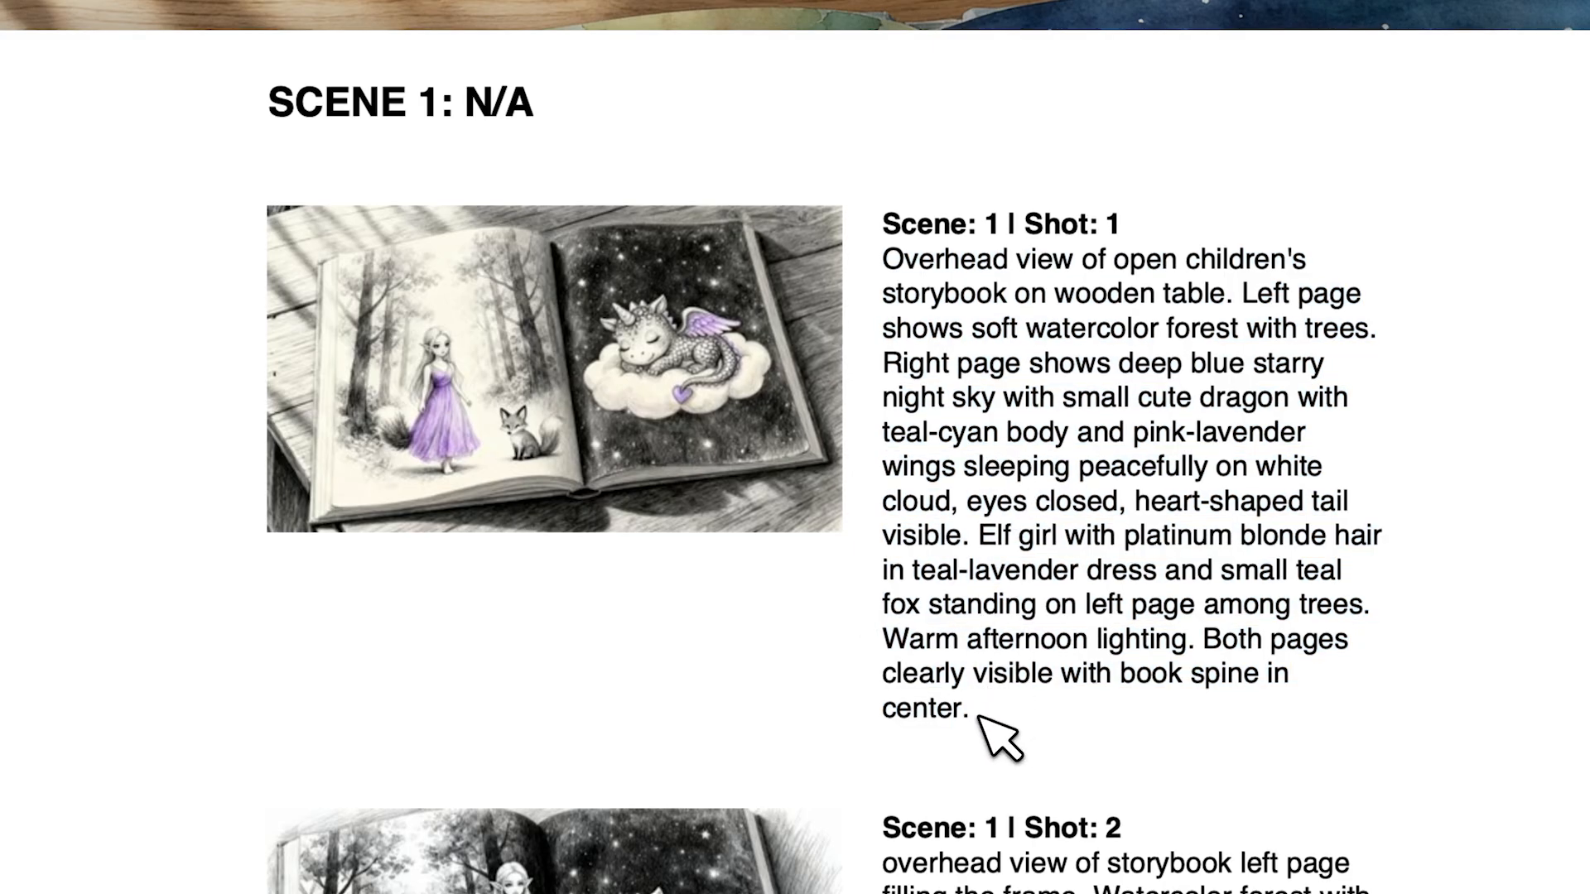
pyautogui.moveTo(980, 717); pyautogui.dragTo(870, 261)
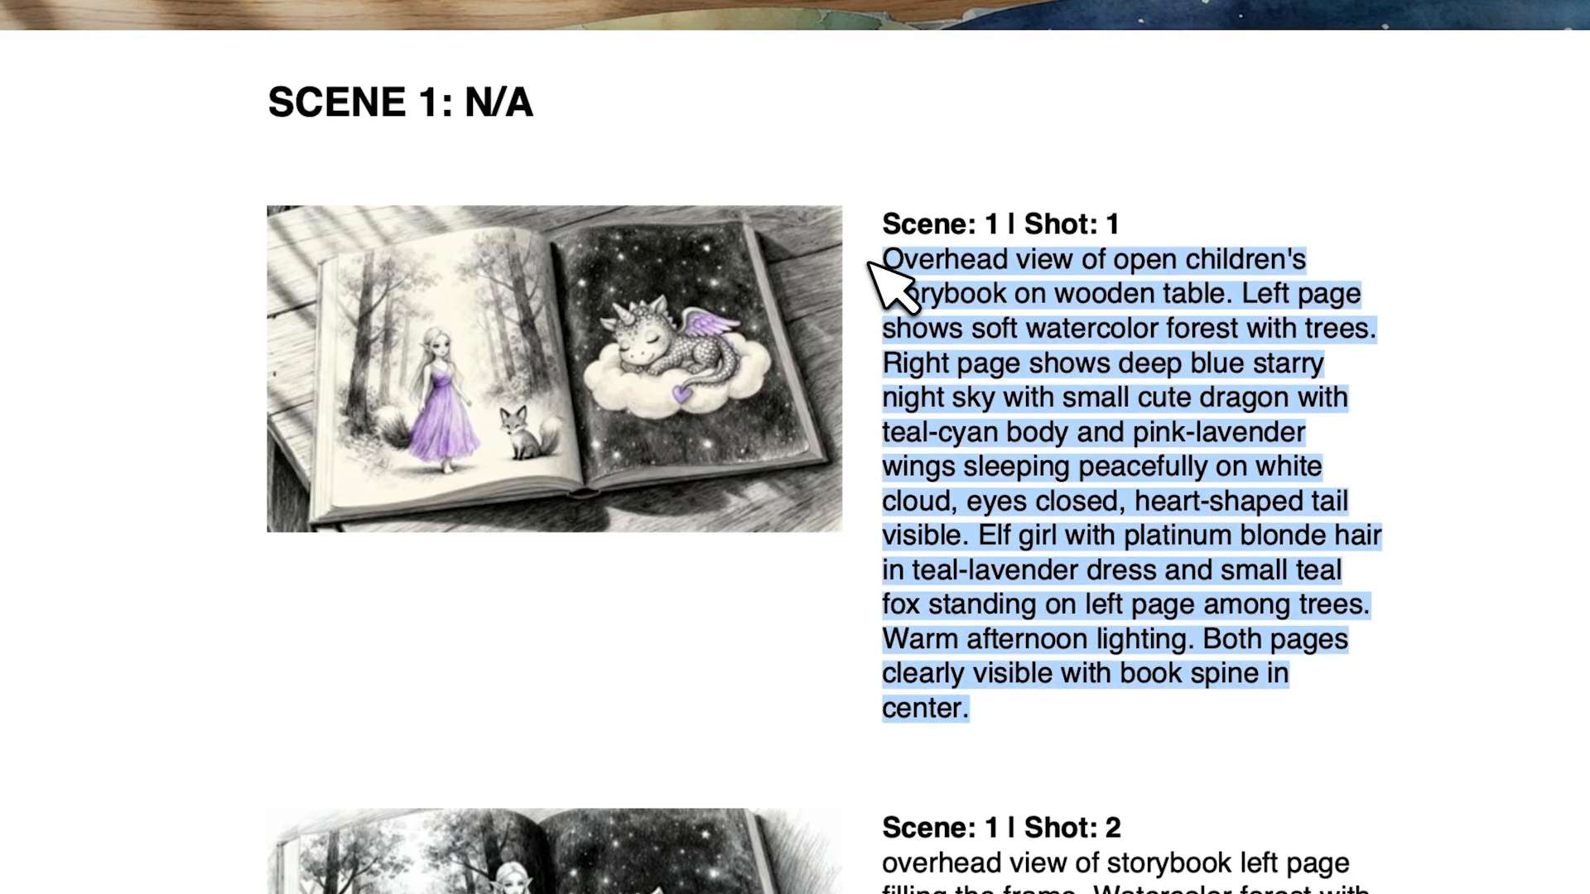
pyautogui.press('super+c')
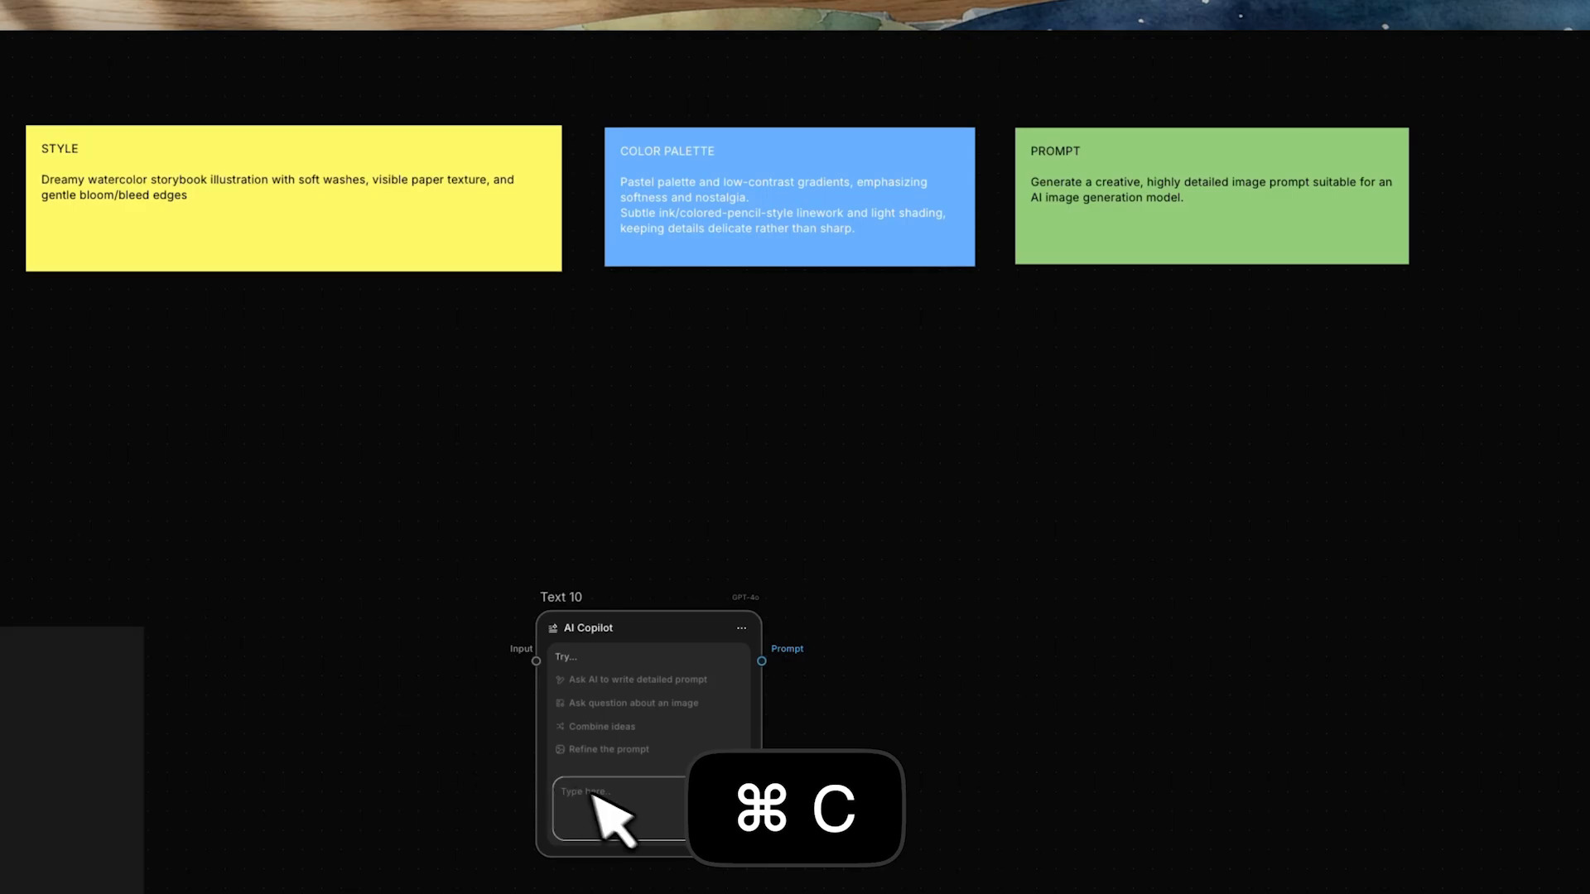
pyautogui.click(612, 800)
pyautogui.press('super+v')
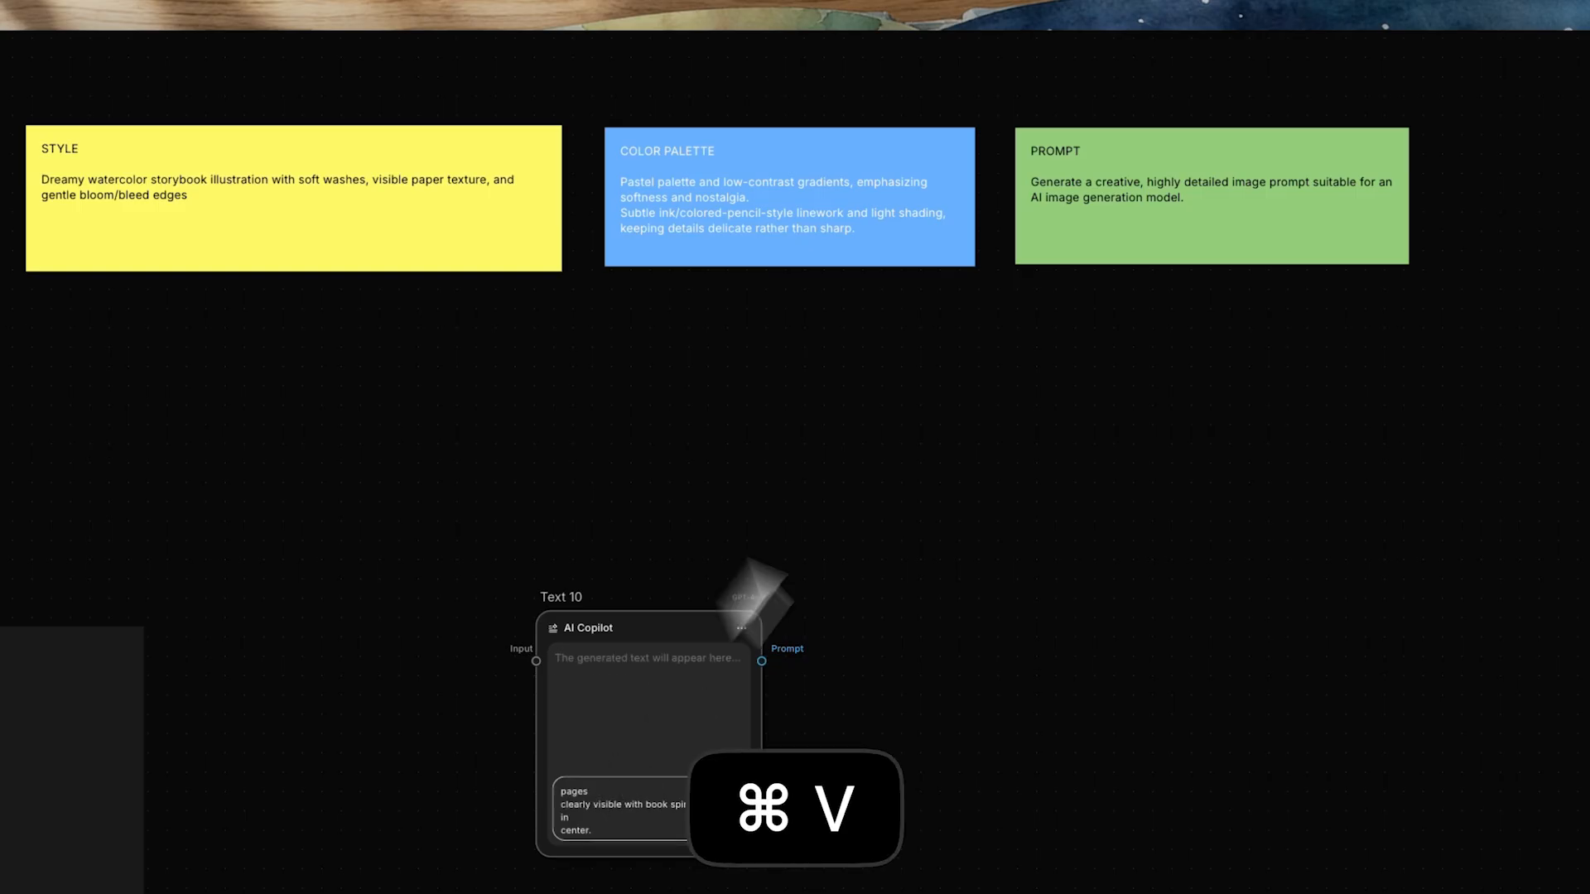
# - Put the green note's instruction before the shot description in Text 10, extended with "based on the following shot details and characters reference:"
pyautogui.click(1033, 180)
pyautogui.moveTo(1032, 180); pyautogui.dragTo(1203, 197)
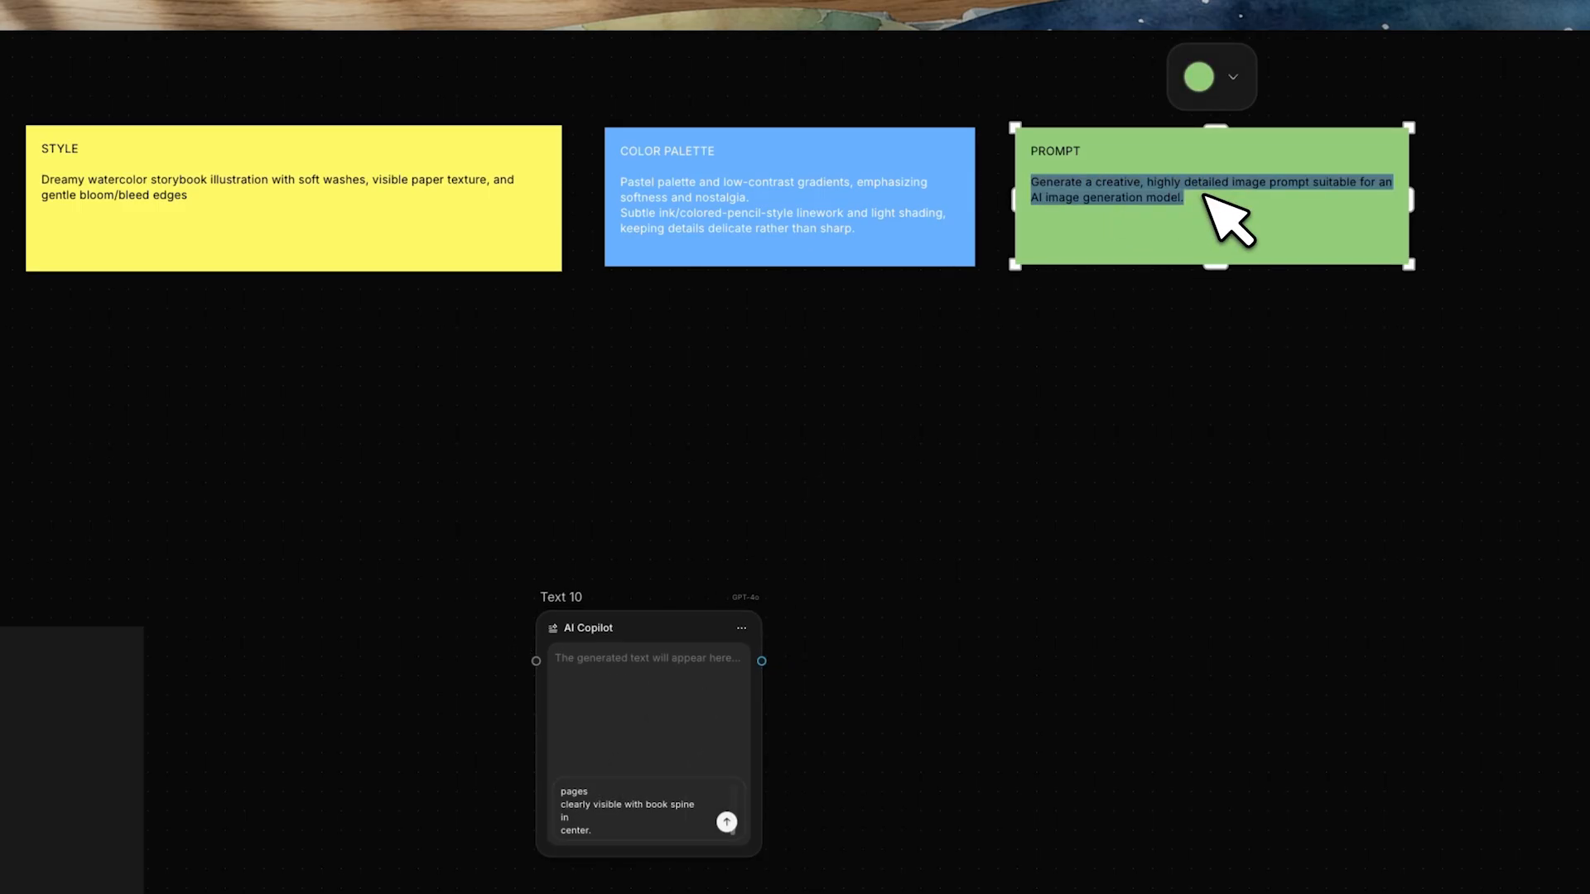
pyautogui.press('super+c')
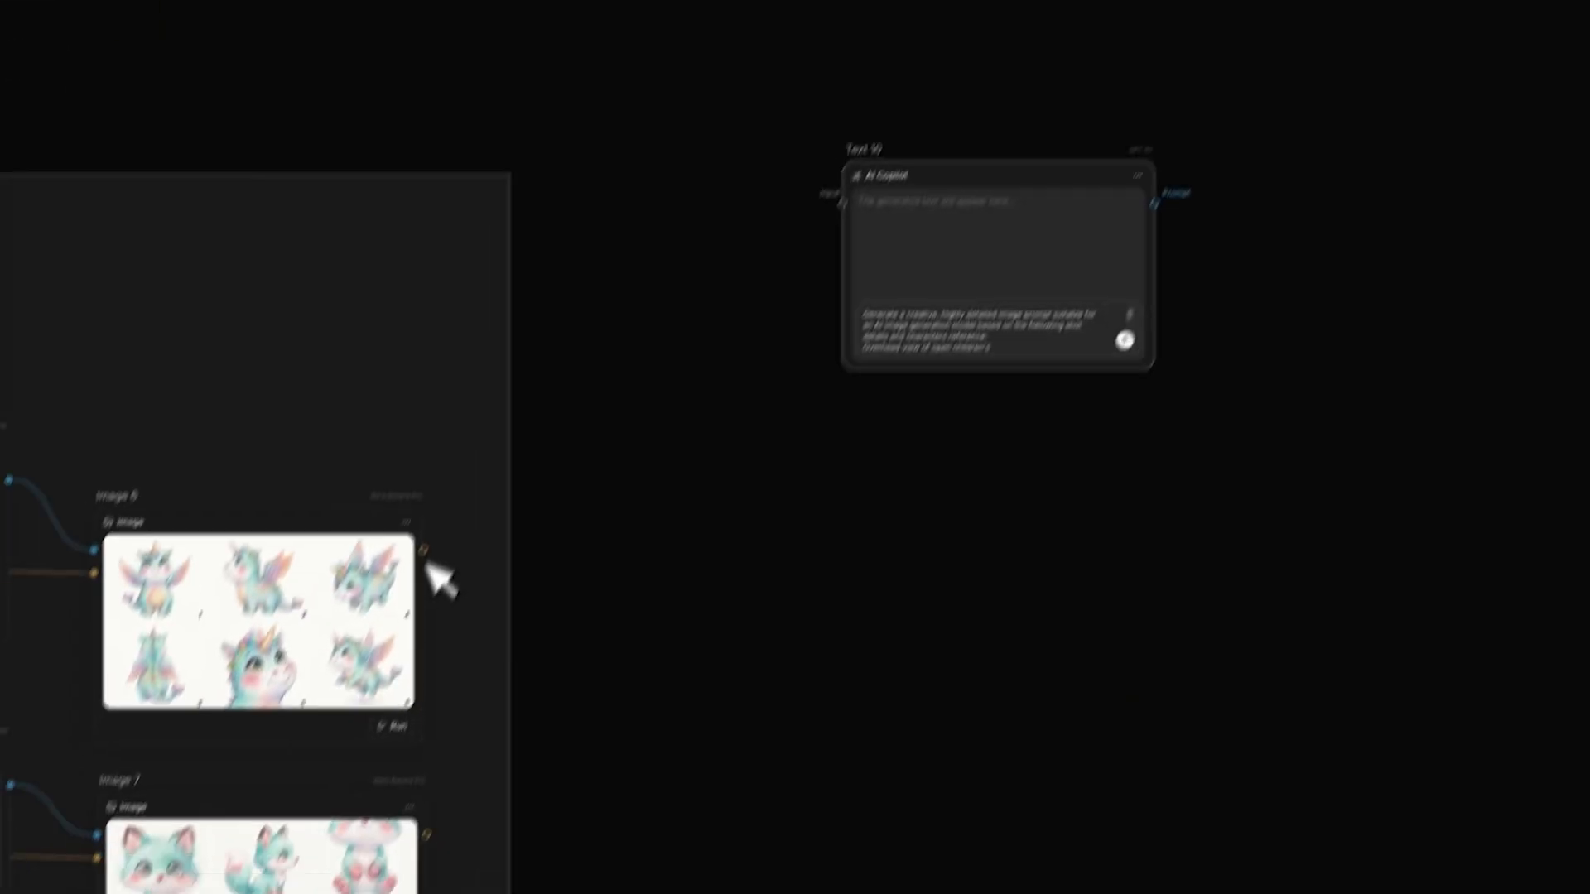
# - Connect the Image 6, Image 7 and Image 8 contact sheets to Text 10's input and generate the detailed prompt
pyautogui.moveTo(423, 550); pyautogui.dragTo(842, 202)
pyautogui.scroll(-2, 835, 494)
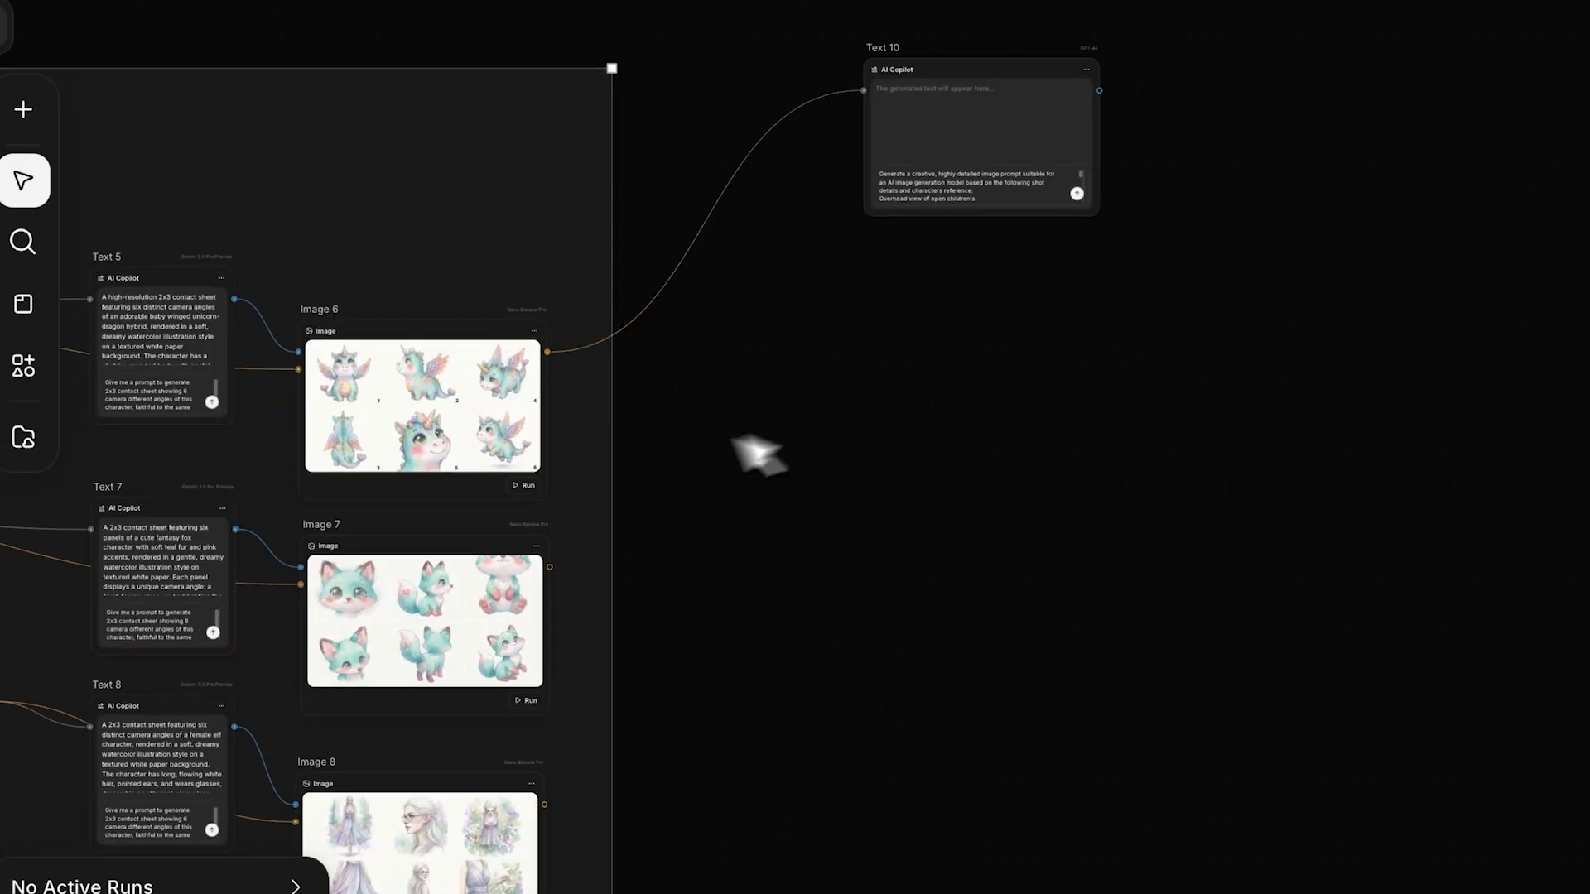
pyautogui.moveTo(550, 568); pyautogui.dragTo(869, 91)
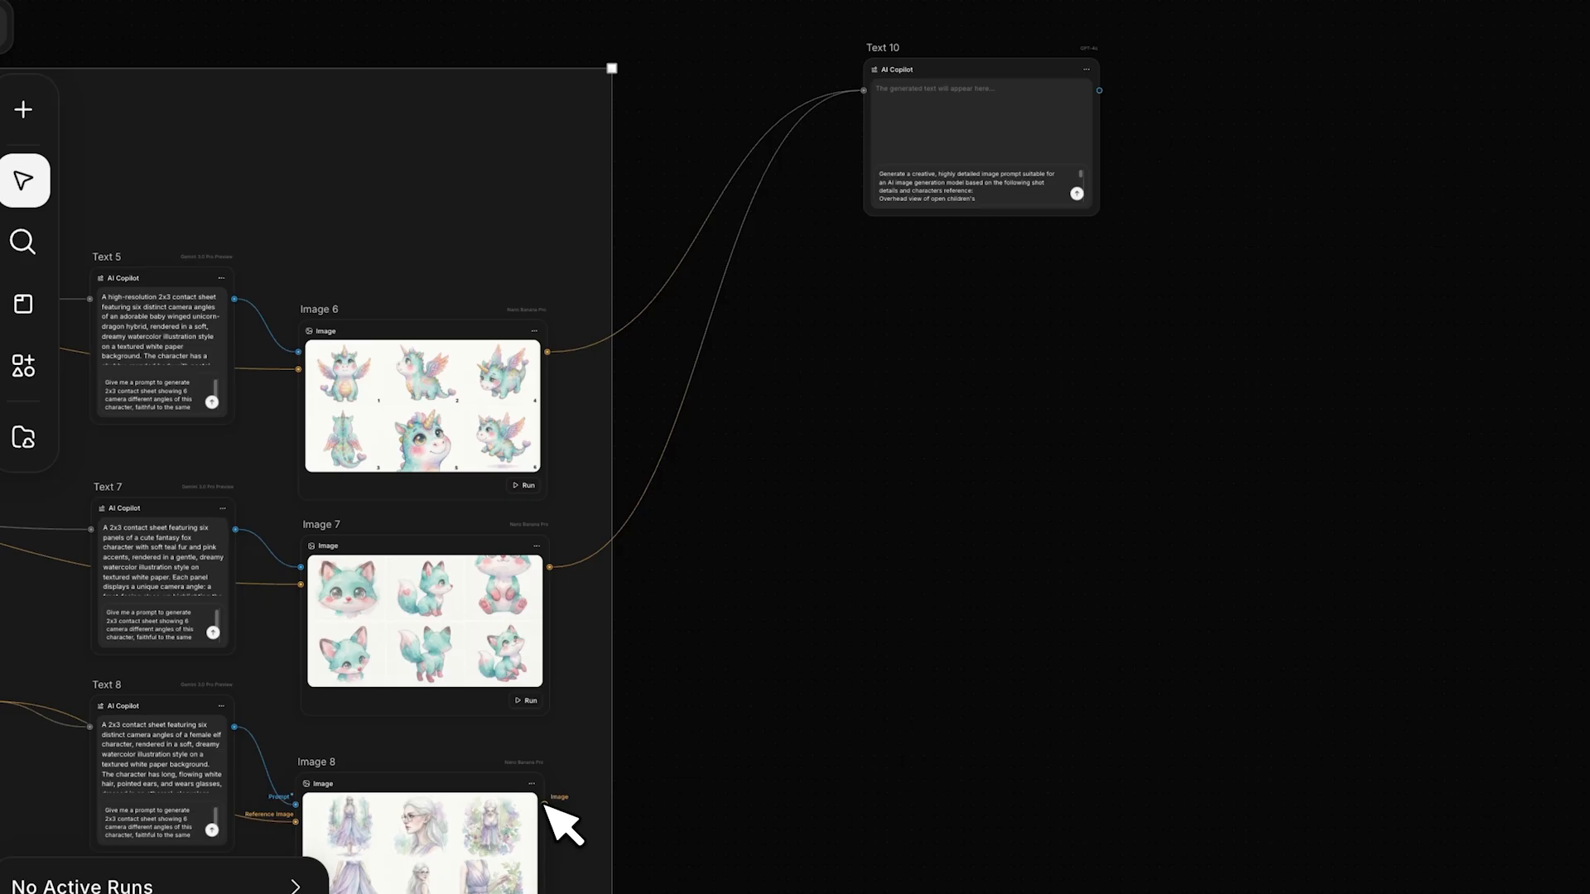
pyautogui.moveTo(544, 803); pyautogui.dragTo(871, 98)
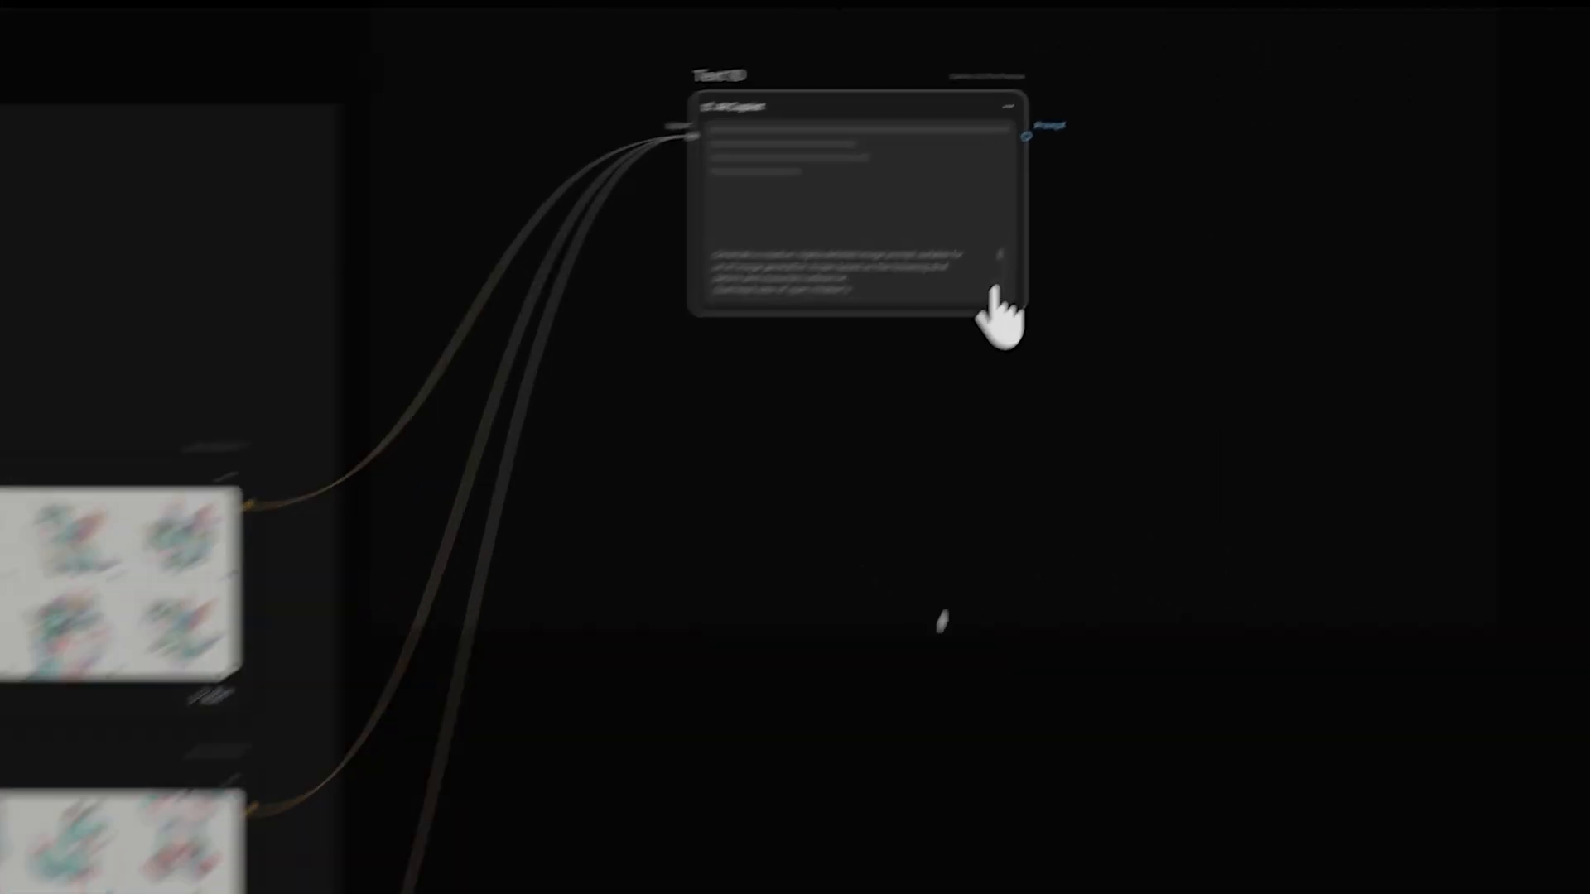
# - Generate the storybook spread in a new image node fed by Text 10's prompt, with Image 6, Image 7 and Image 8 as reference images
pyautogui.moveTo(1009, 300); pyautogui.dragTo(1103, 464)
pyautogui.click(1370, 422)
pyautogui.moveTo(374, 418); pyautogui.dragTo(1199, 286)
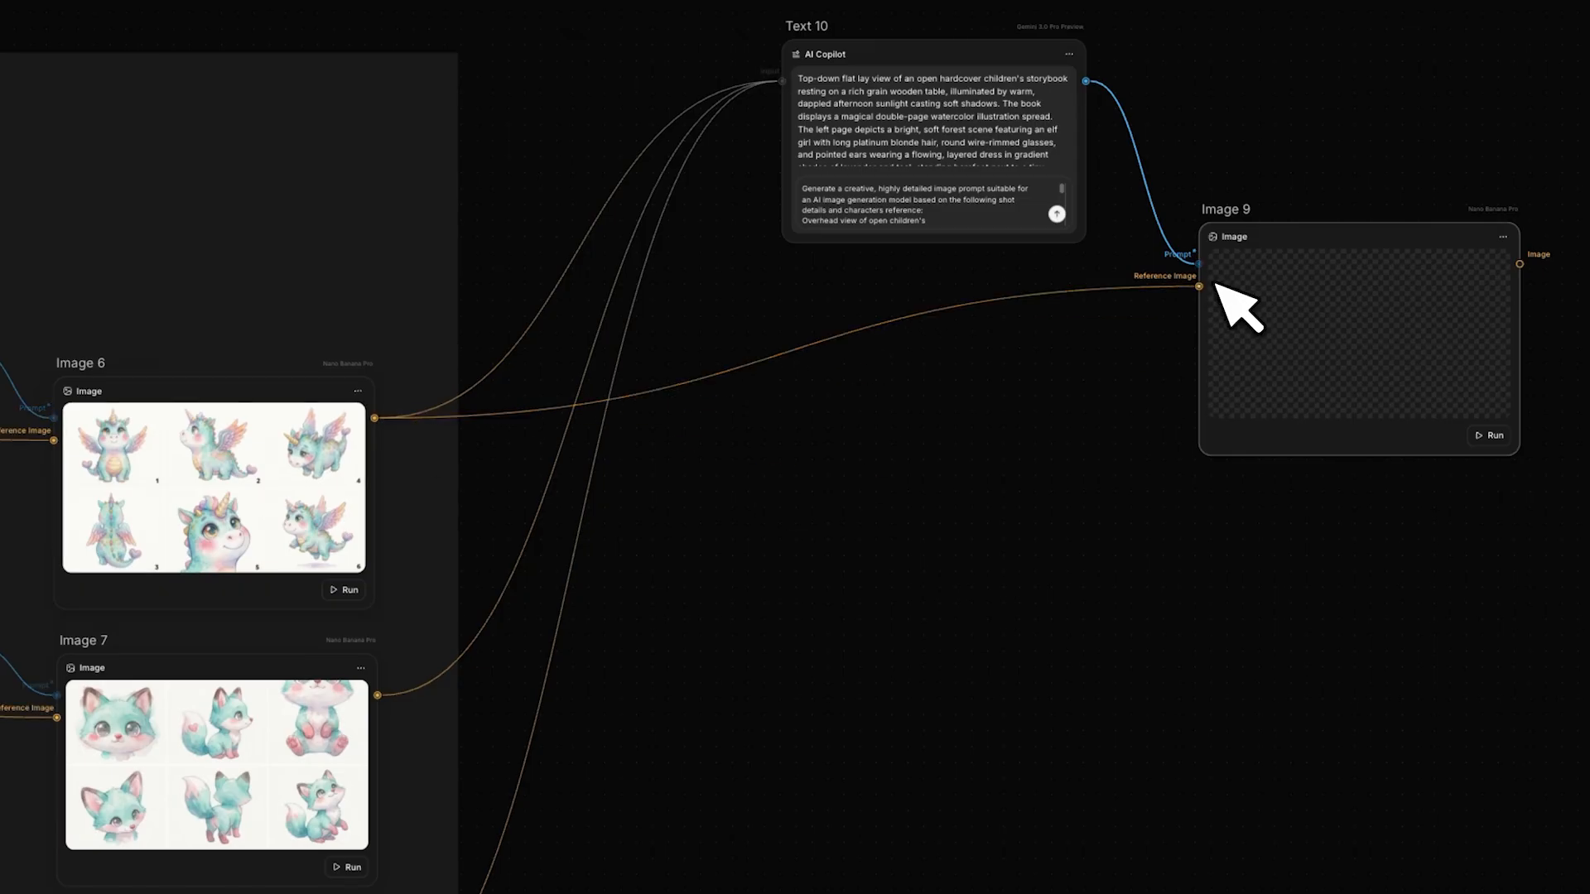
pyautogui.moveTo(377, 694); pyautogui.dragTo(1199, 286)
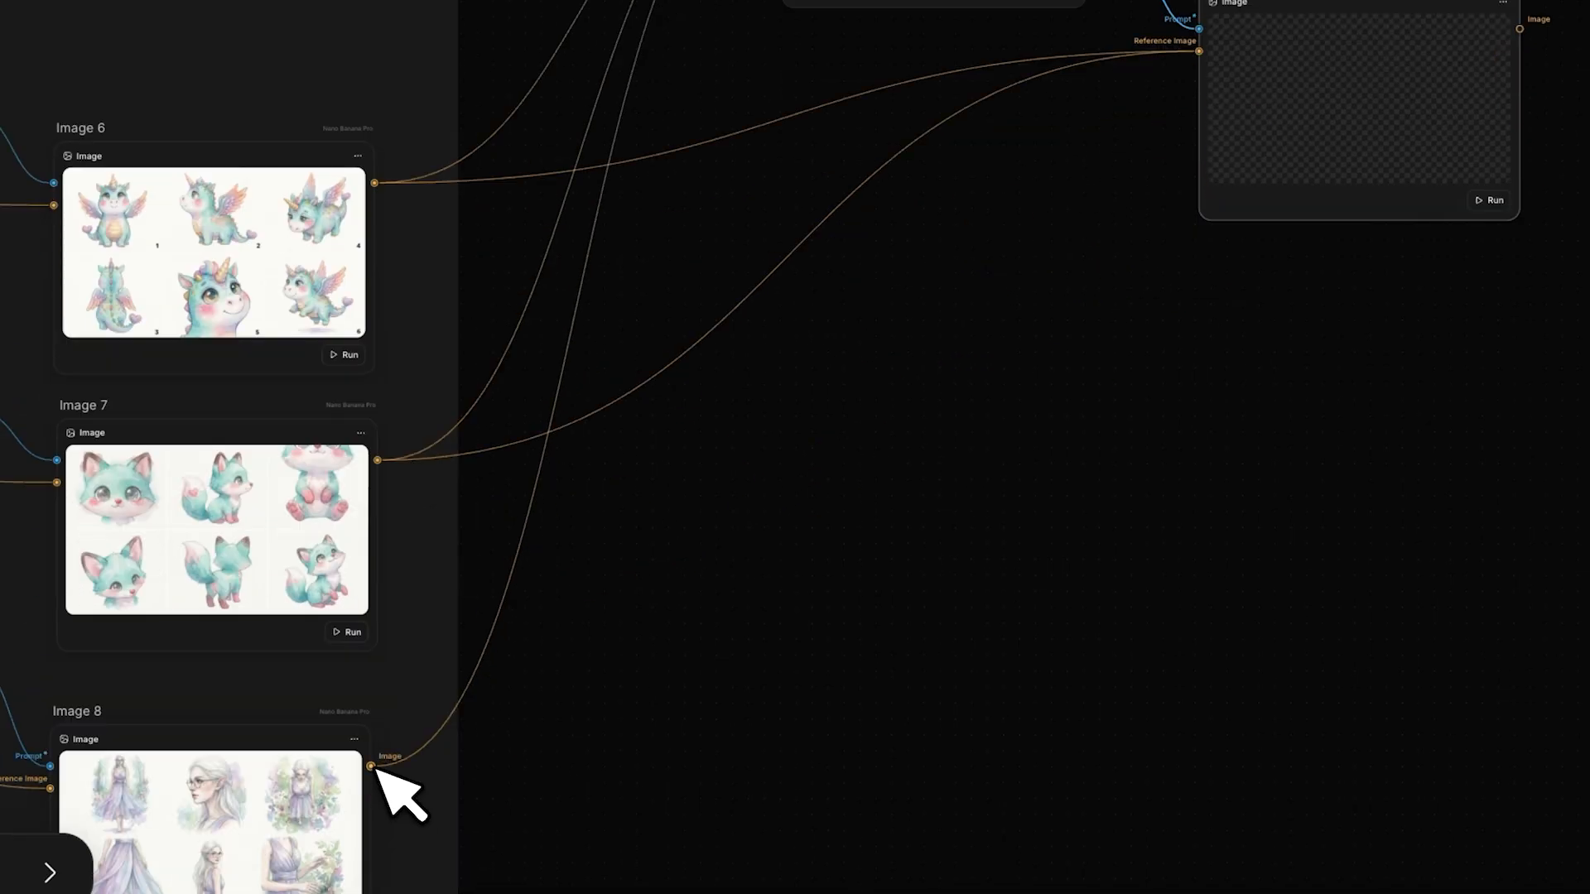
pyautogui.moveTo(370, 764); pyautogui.dragTo(1199, 185)
pyautogui.click(1490, 446)
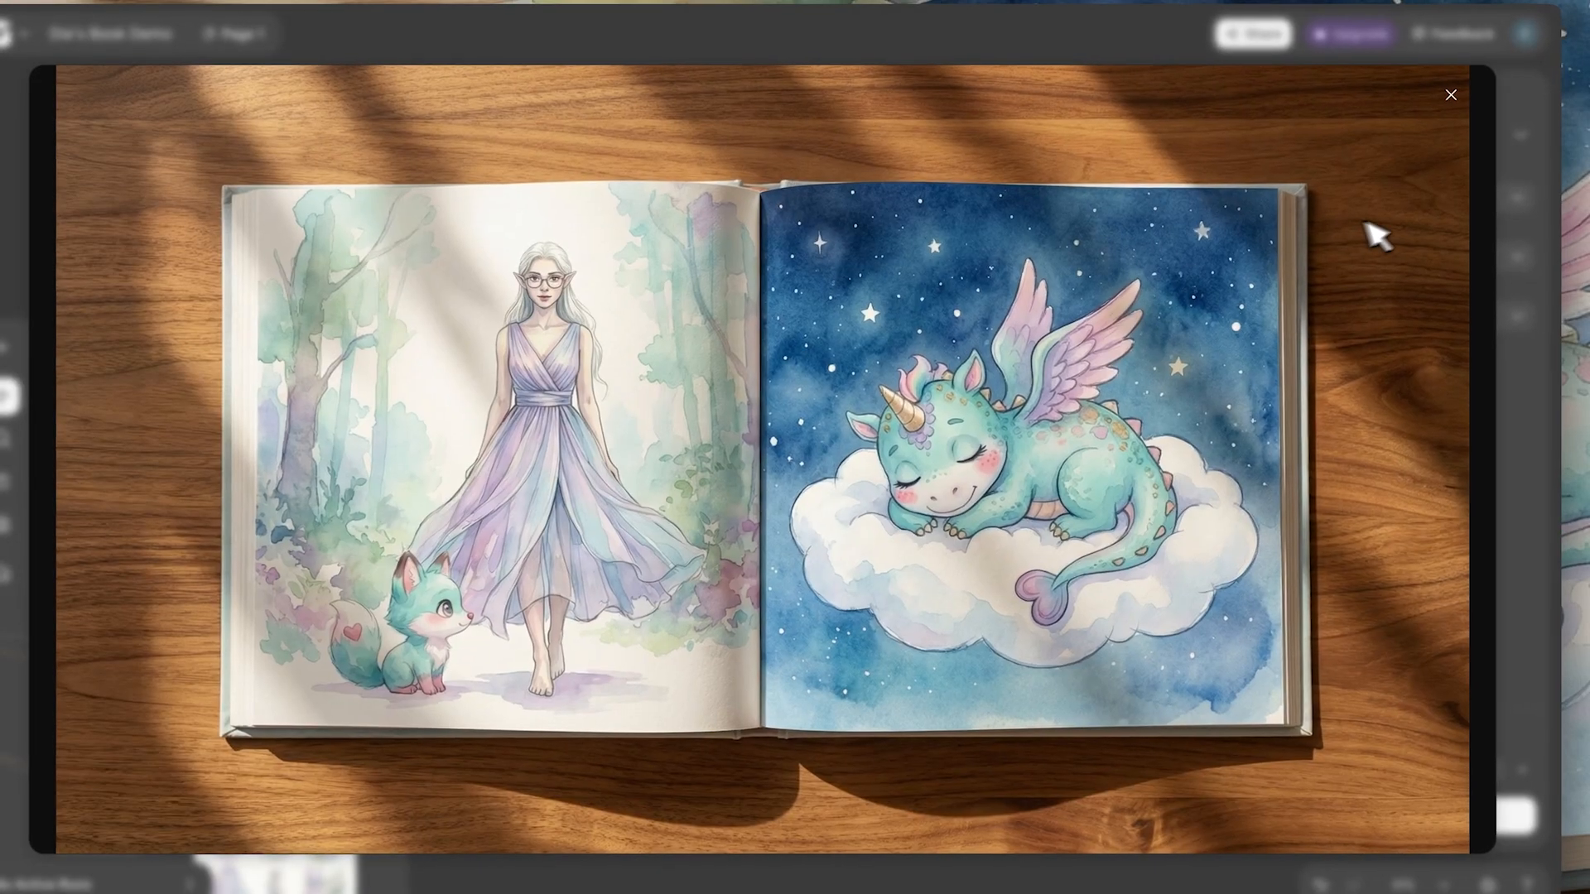
pyautogui.click(1449, 101)
# - Generate a new version of Image 9 from a prompt node removing the elf girl and fox, keeping everything else the same, and adding a forest path
pyautogui.press('t')
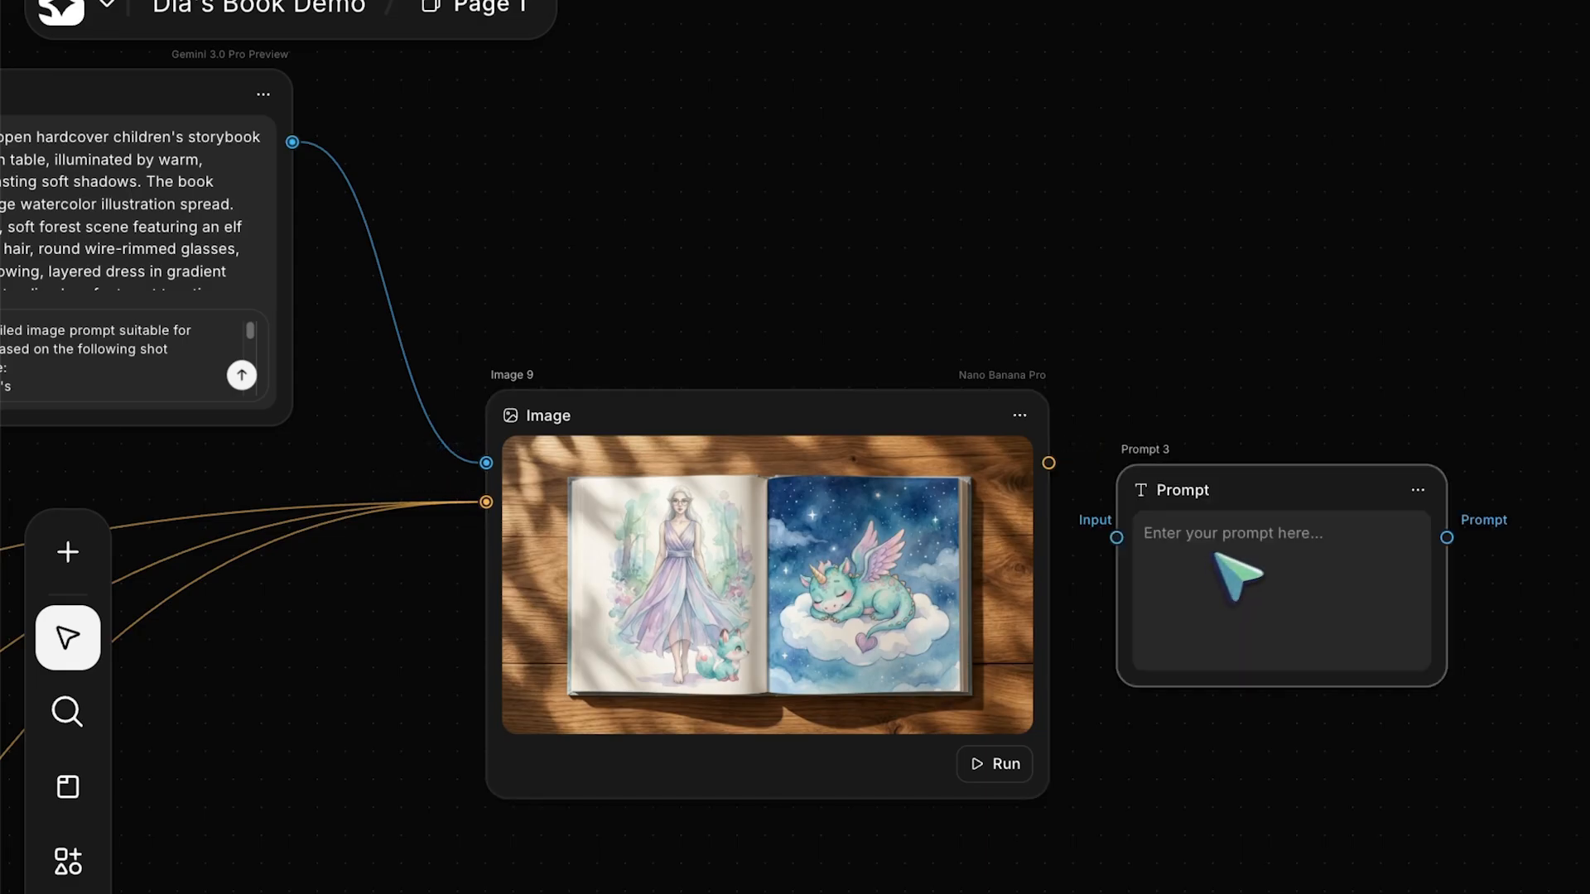
pyautogui.moveTo(1269, 491); pyautogui.dragTo(881, 147)
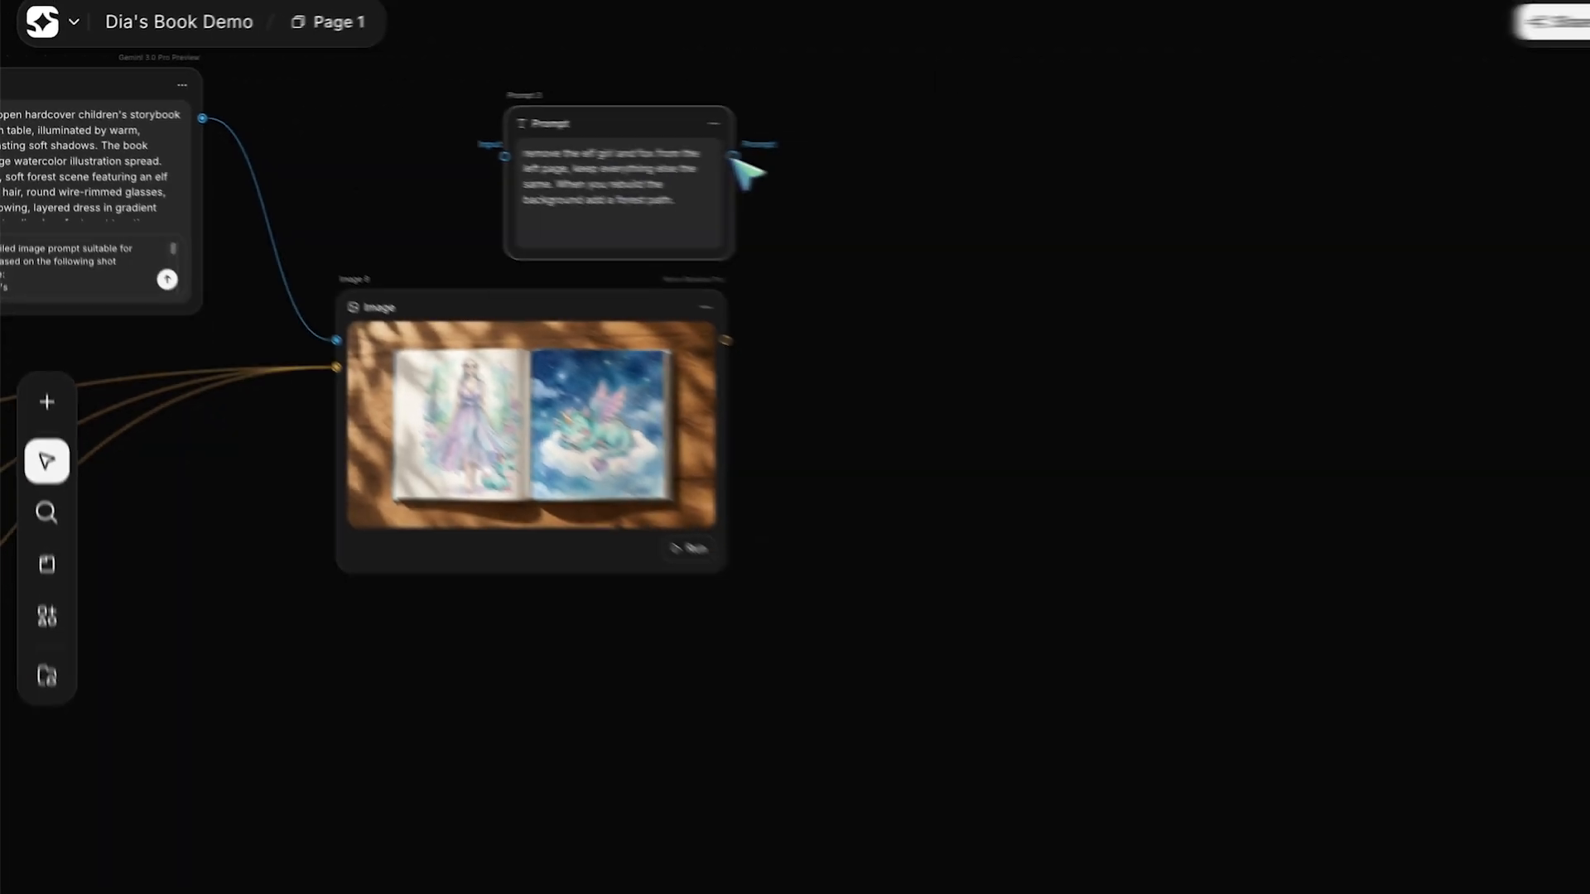
pyautogui.moveTo(745, 167); pyautogui.dragTo(727, 343)
pyautogui.click(787, 431)
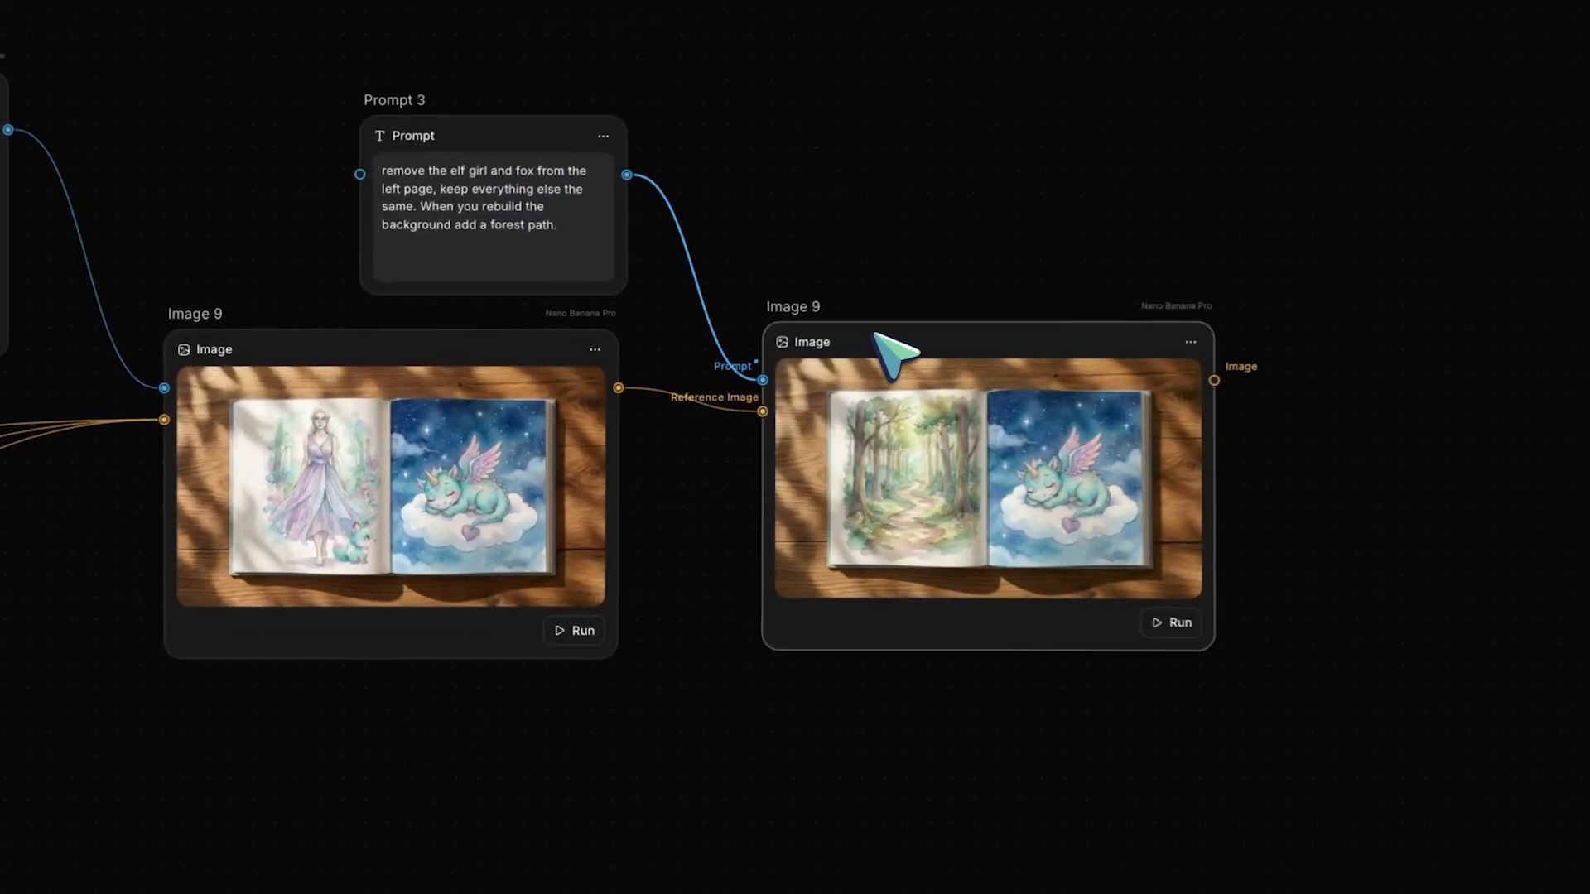
pyautogui.click(1217, 374)
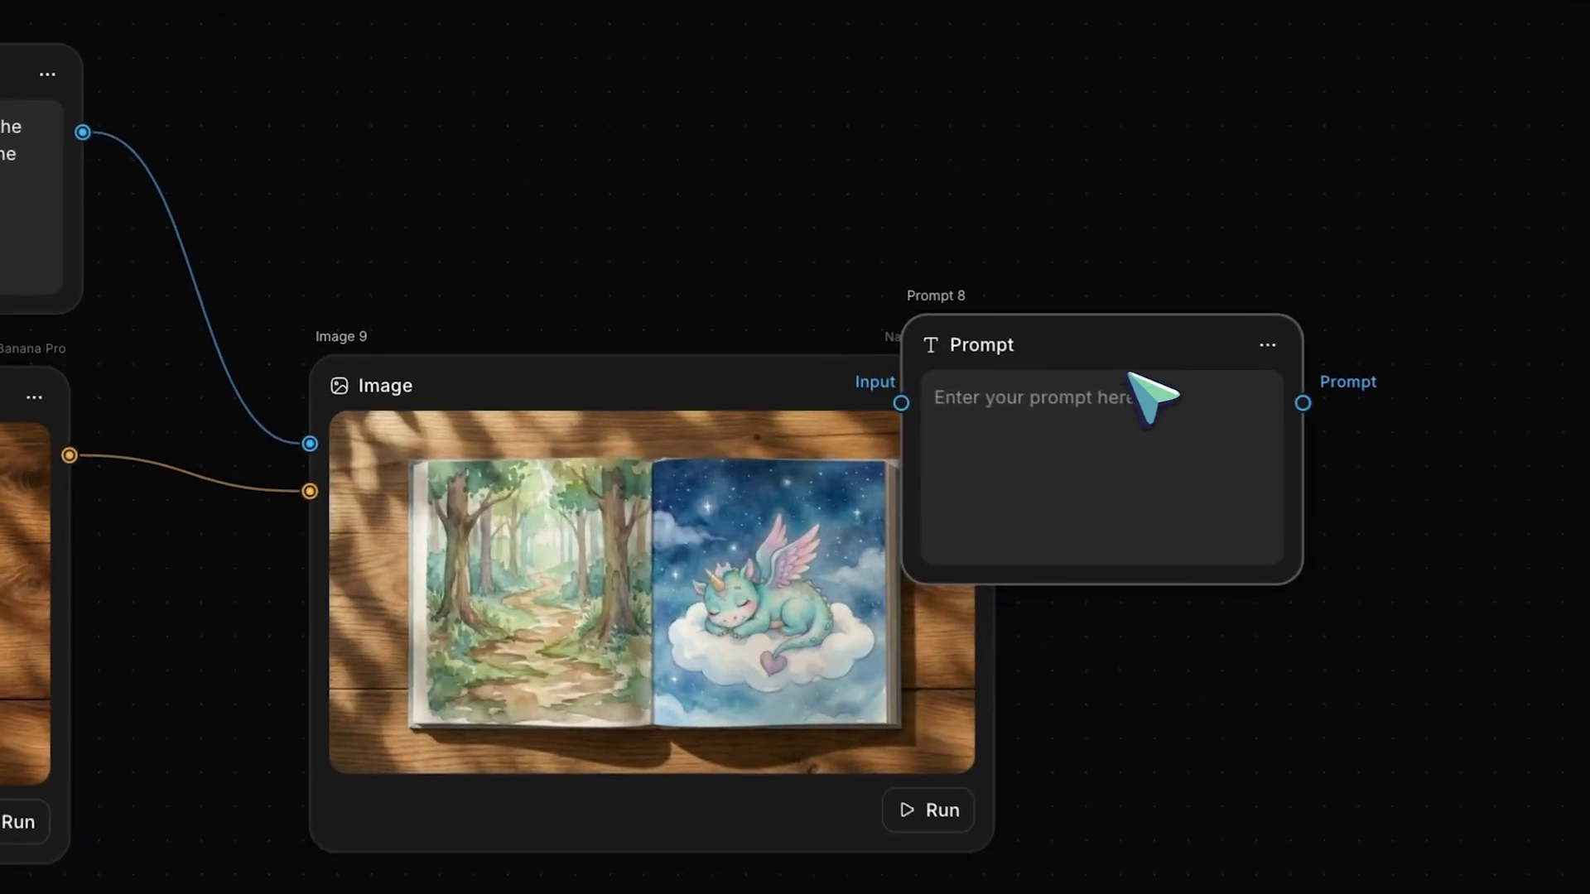
# - Add a prompt node above the forest-path image, paste the elf girl and teal fox placement description, and prefix it with "Add"
pyautogui.moveTo(1150, 346); pyautogui.dragTo(883, 63)
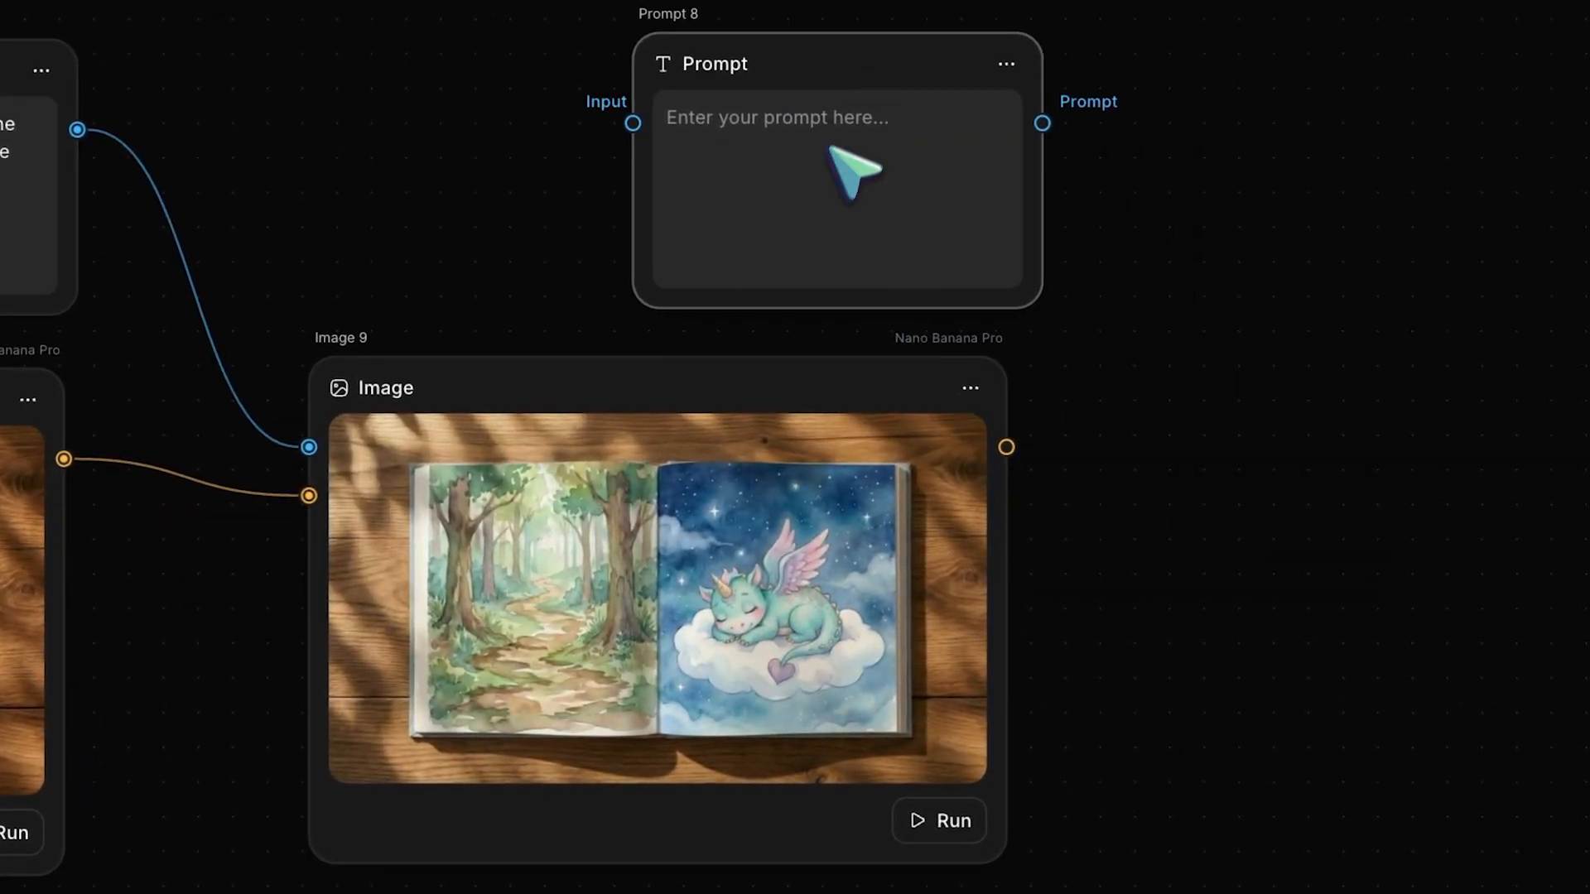
pyautogui.click(832, 147)
pyautogui.hotkey('ctrl', 'v')
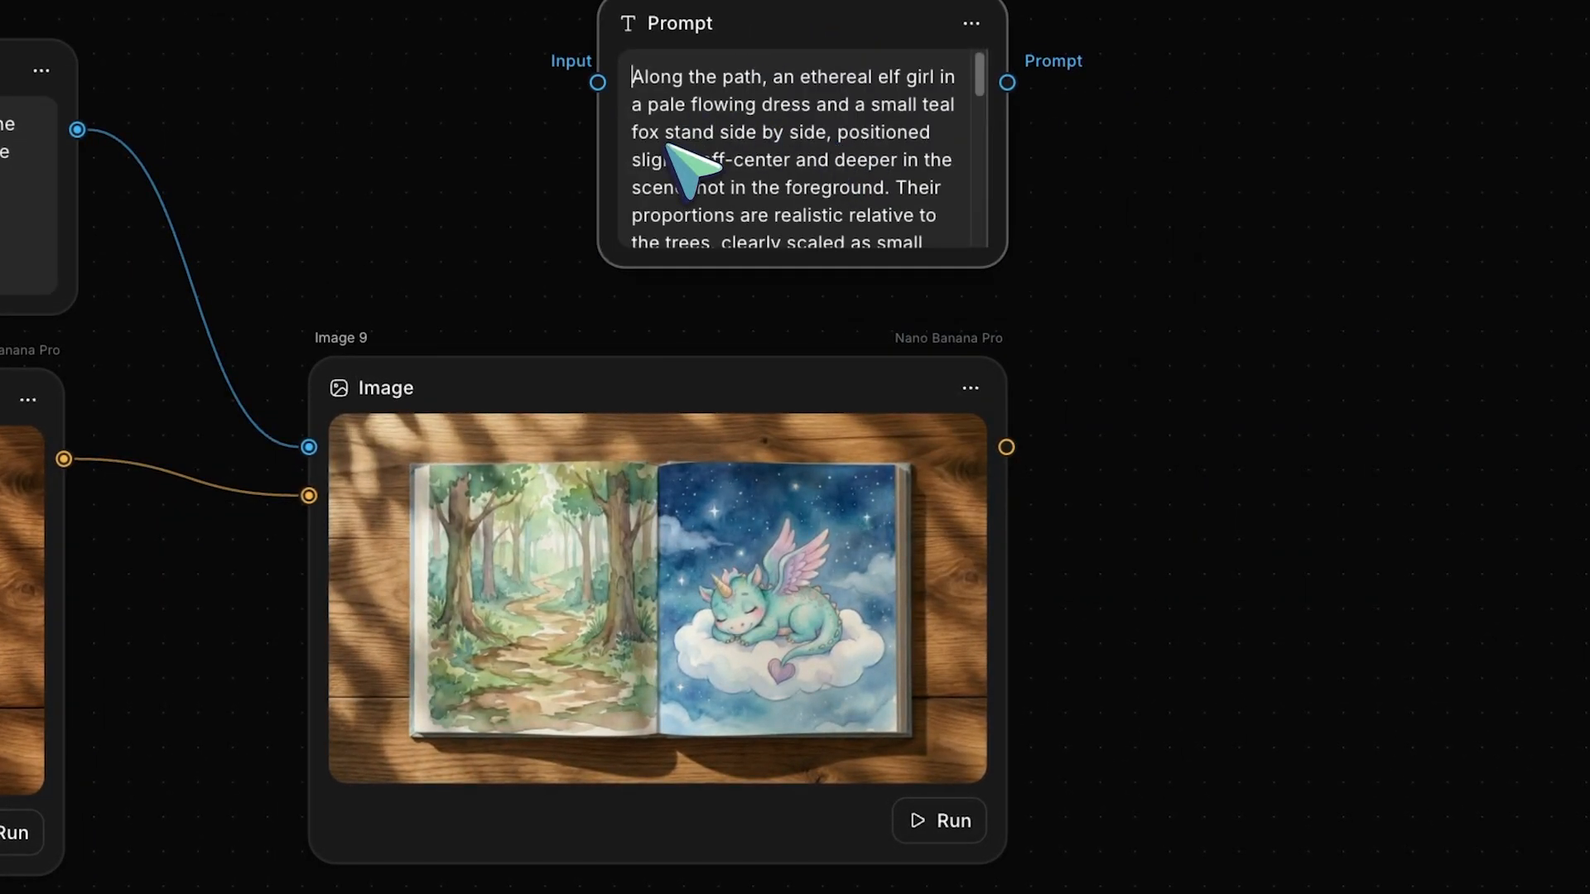
pyautogui.write('Add')
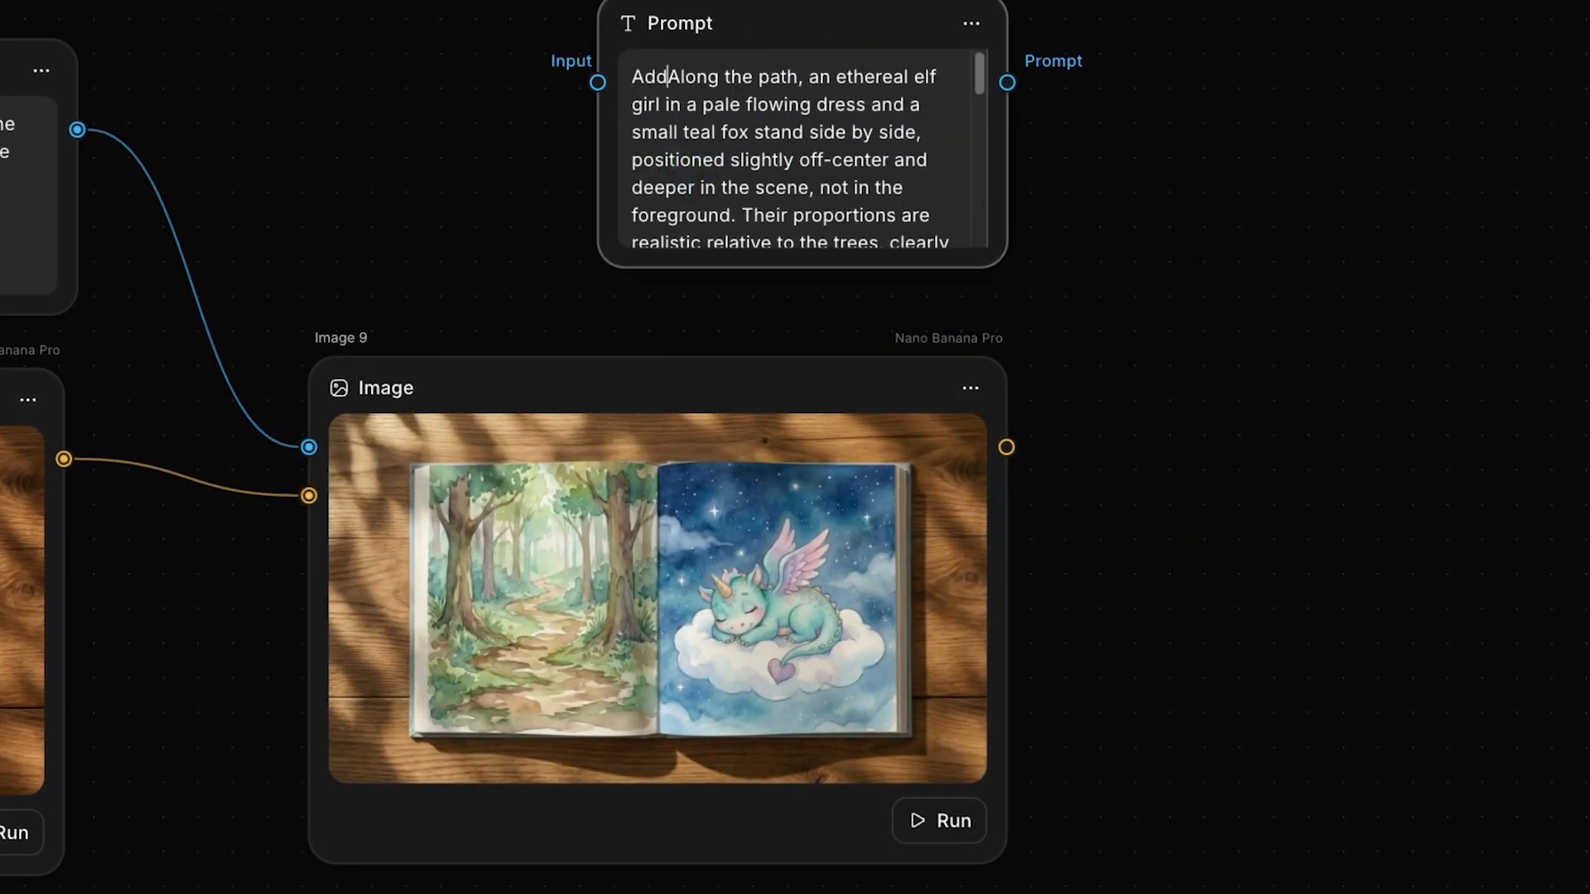
# - Create an image node from the new prompt's output and connect the forest-path spread as its reference image
pyautogui.moveTo(1007, 82); pyautogui.dragTo(1208, 523)
pyautogui.click(1276, 592)
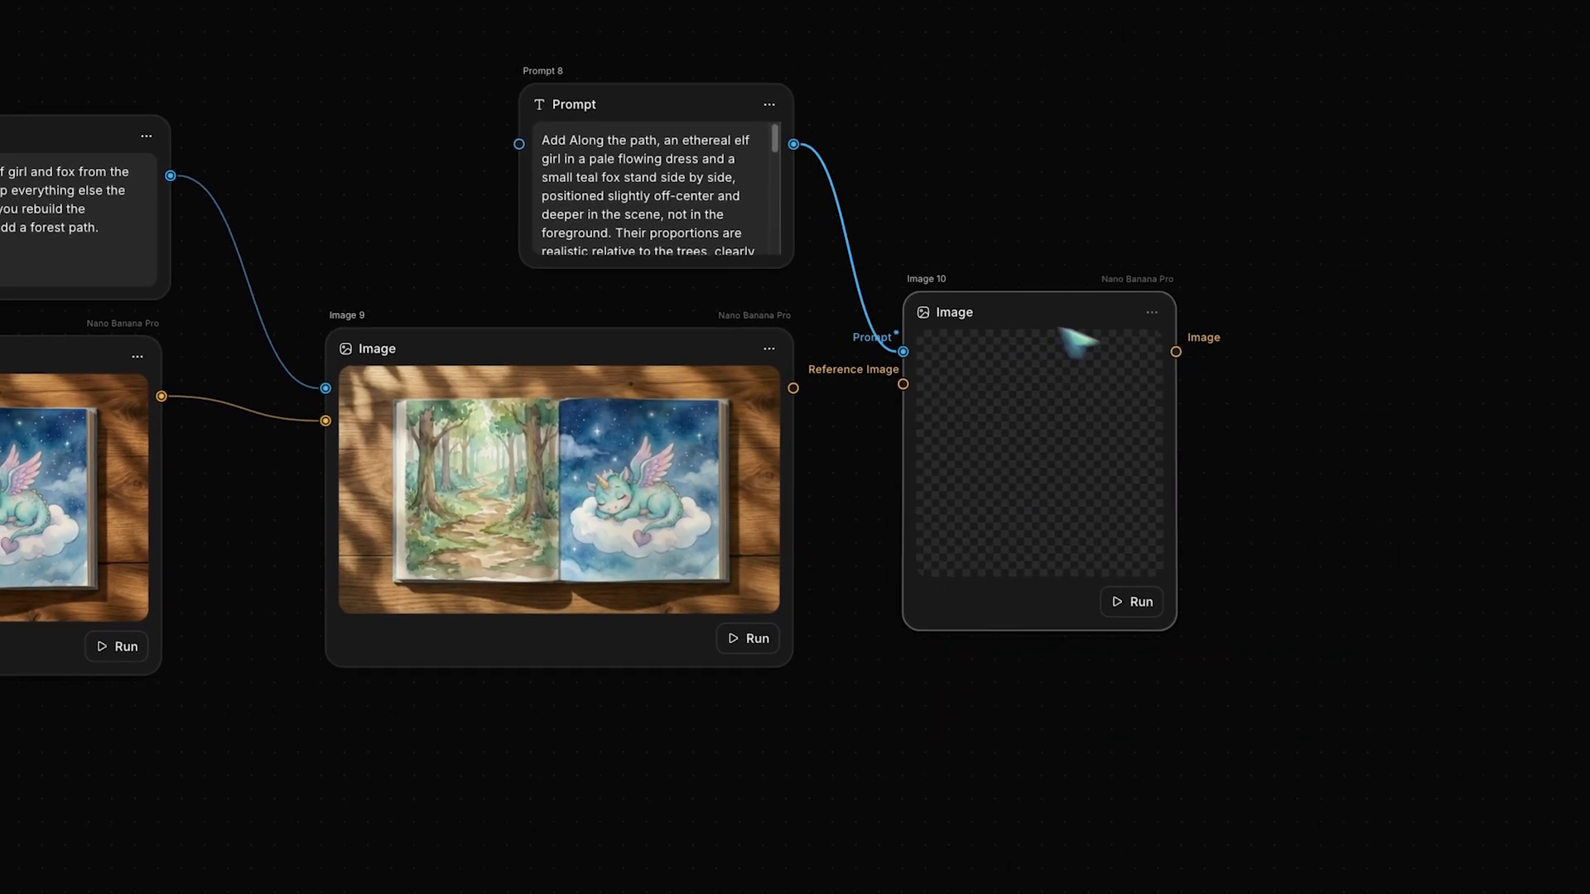
pyautogui.moveTo(1416, 343); pyautogui.dragTo(1506, 364)
pyautogui.moveTo(952, 395); pyautogui.dragTo(958, 401)
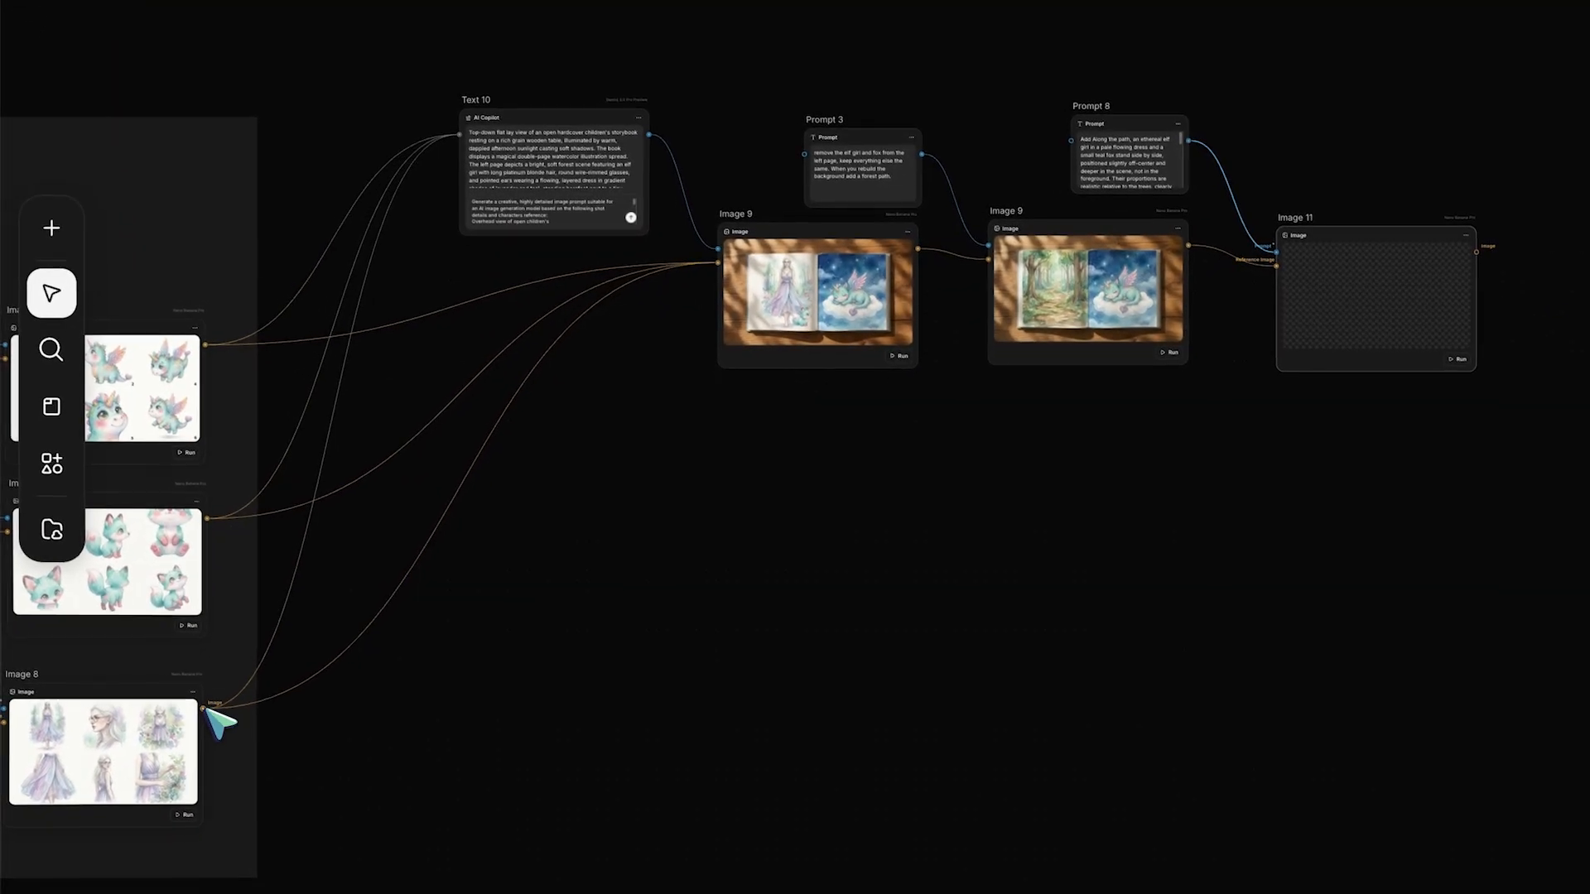
# - Connect the Image 8 elf and Image 7 fox contact sheets to Image 11 as reference images and generate the spread
pyautogui.moveTo(204, 709); pyautogui.dragTo(1281, 268)
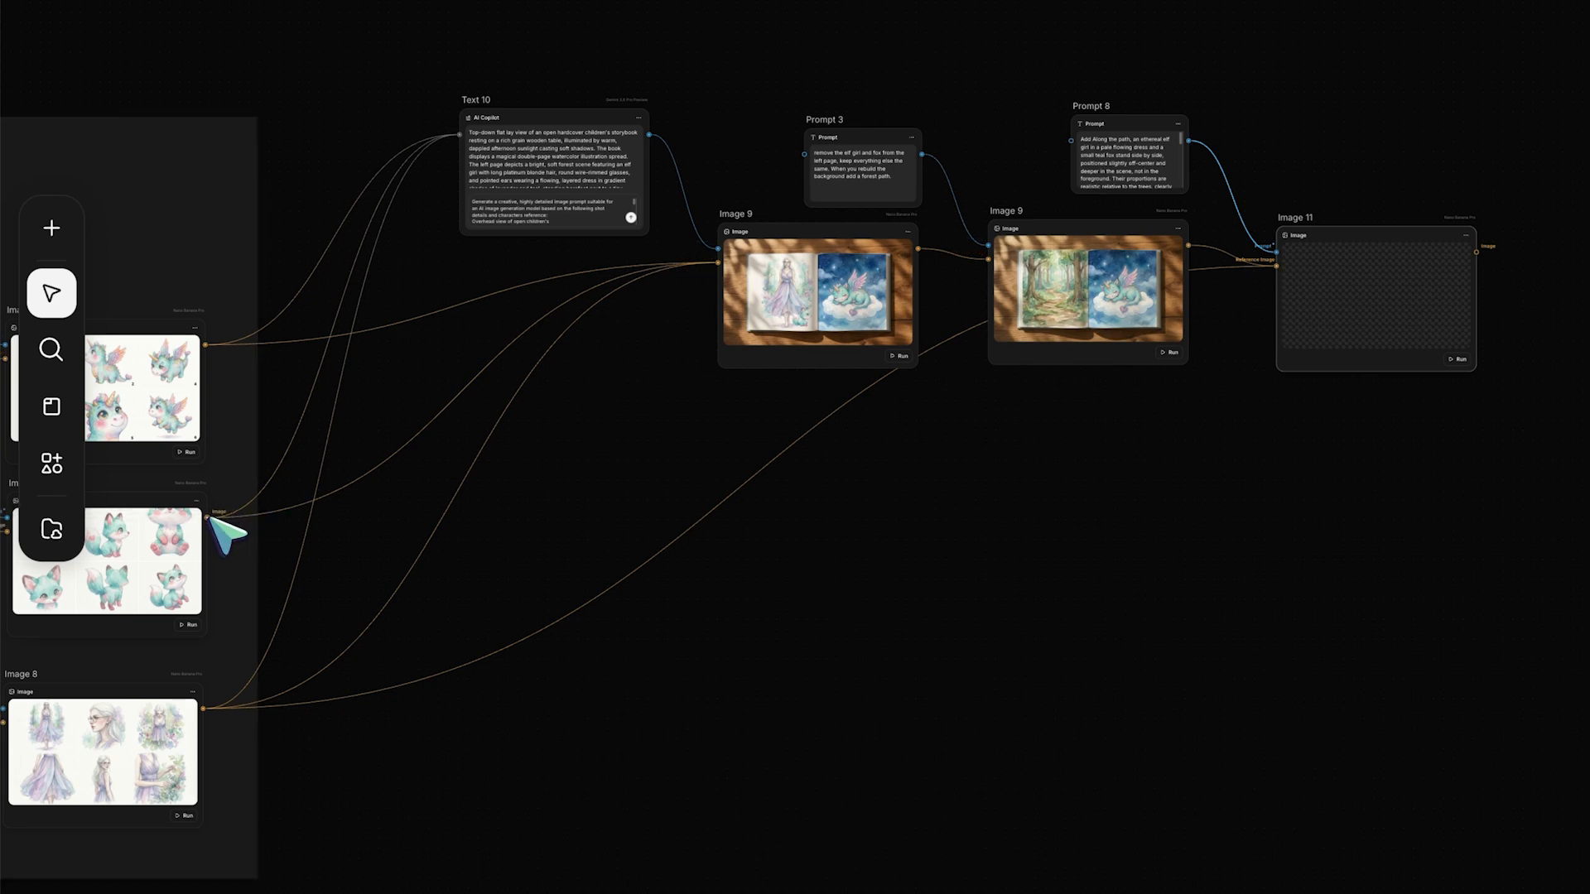
pyautogui.scroll(3, 1283, 277)
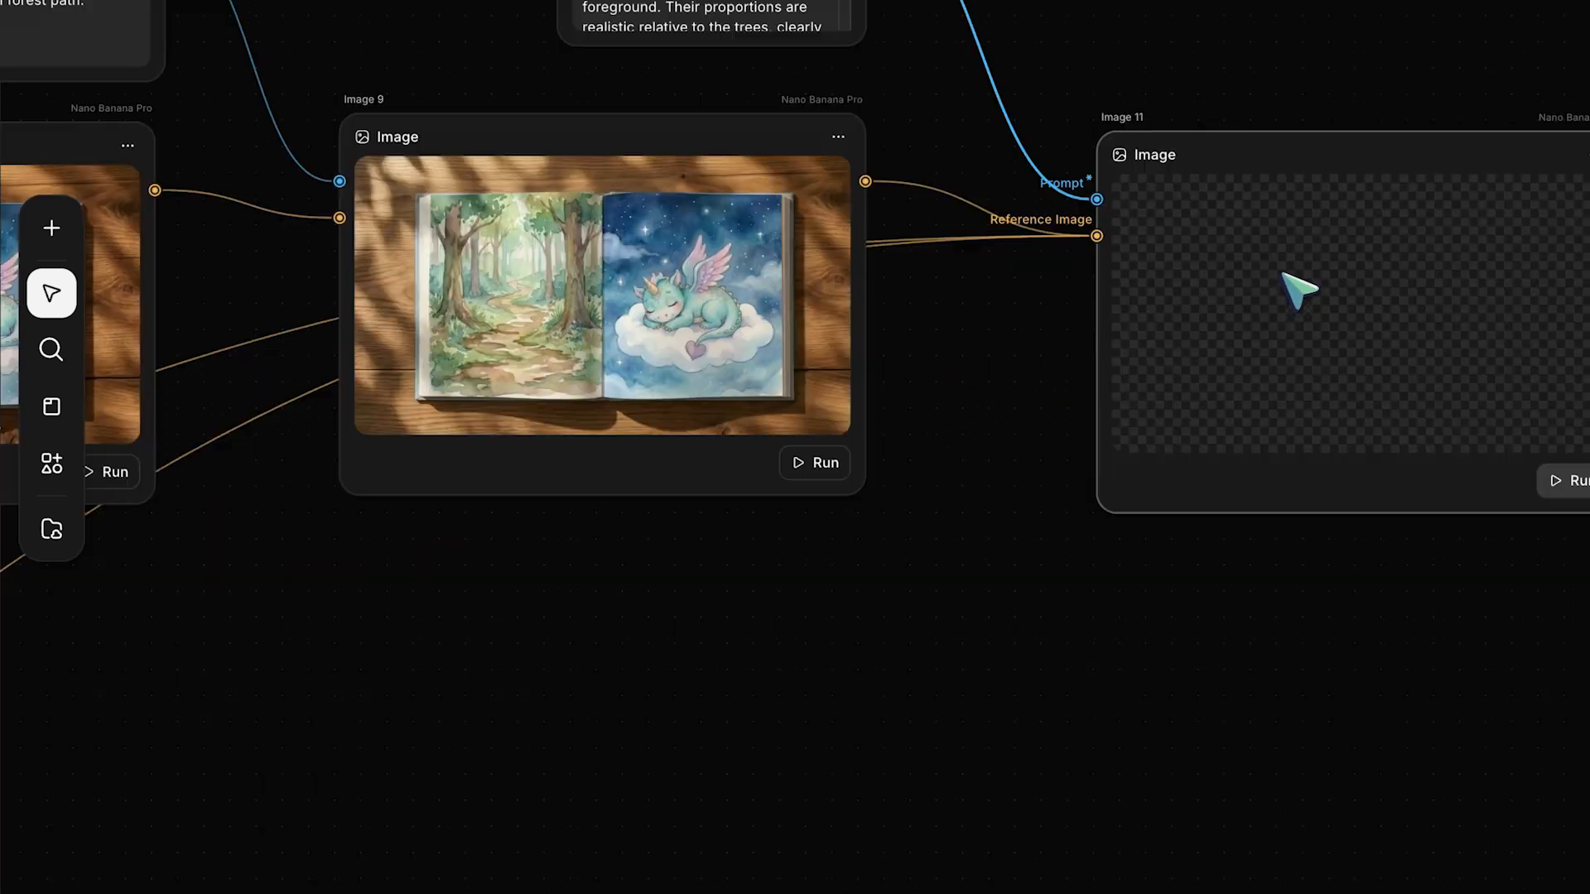
pyautogui.click(1348, 545)
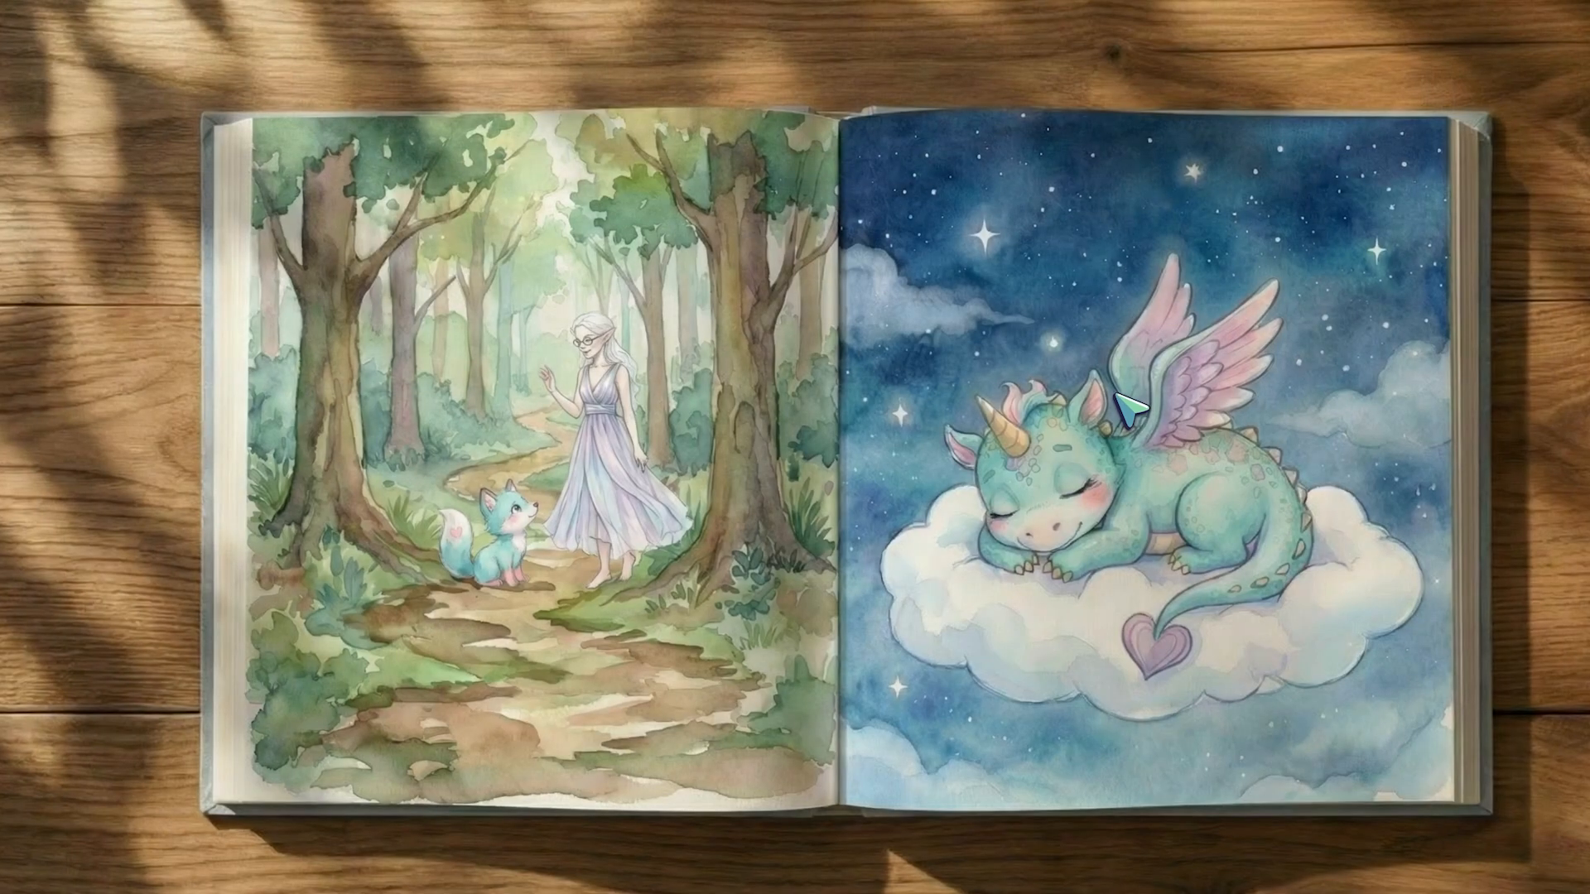